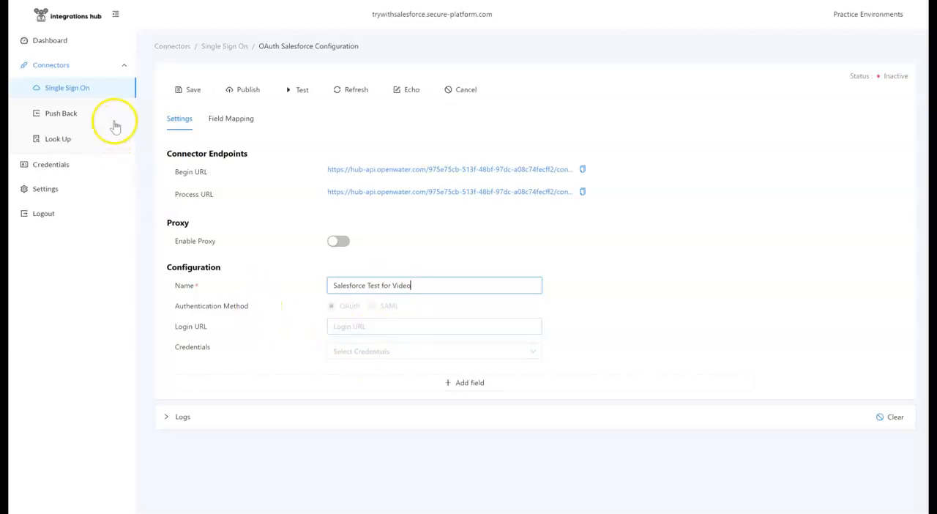
{"action": "left_click", "coordinate": [57, 0]}
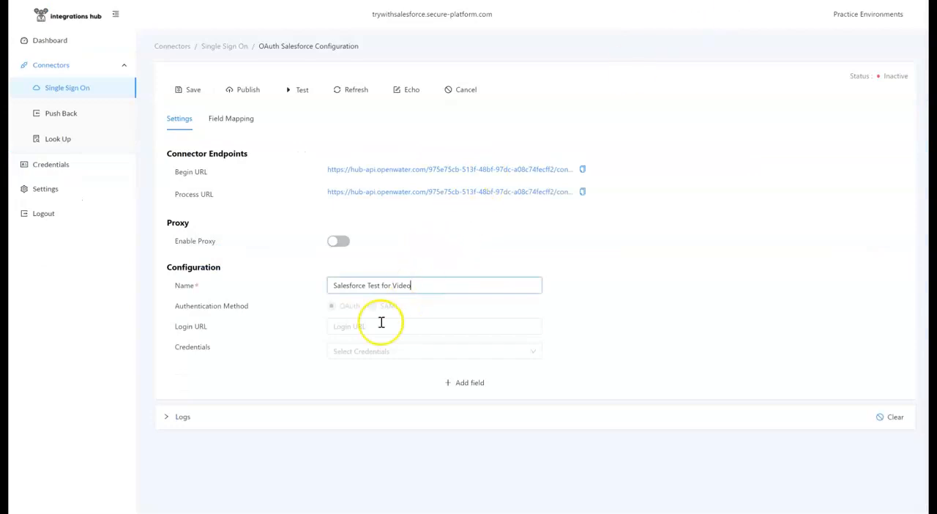
{"action": "left_click", "coordinate": [351, 325]}
{"action": "type", "text": "https://bitbang2-dev-ed.my.site.com/openwater"}
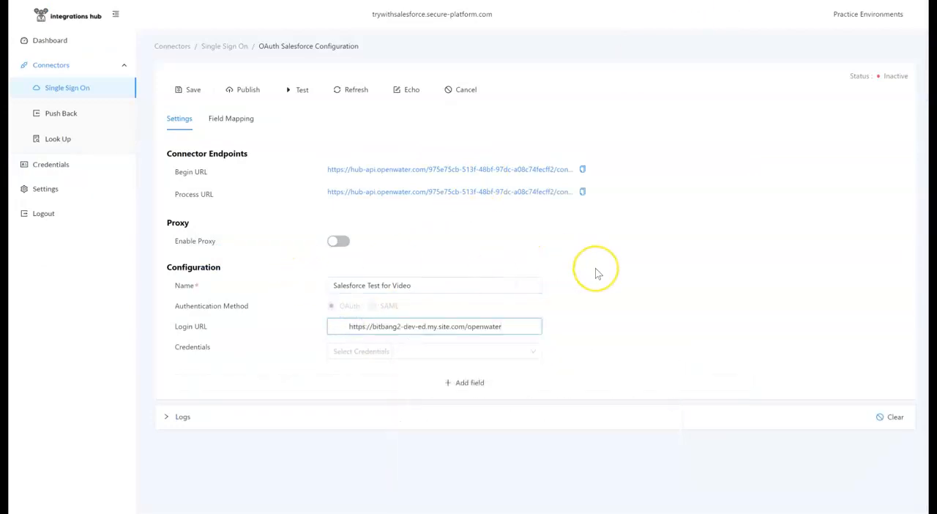
{"action": "key", "text": "BackSpace"}
Start new credentials for the connector and name them Salesforce Test.
{"action": "left_click", "coordinate": [498, 347]}
{"action": "left_click", "coordinate": [477, 372]}
{"action": "left_click", "coordinate": [798, 61]}
{"action": "type", "text": "Salesforce "}
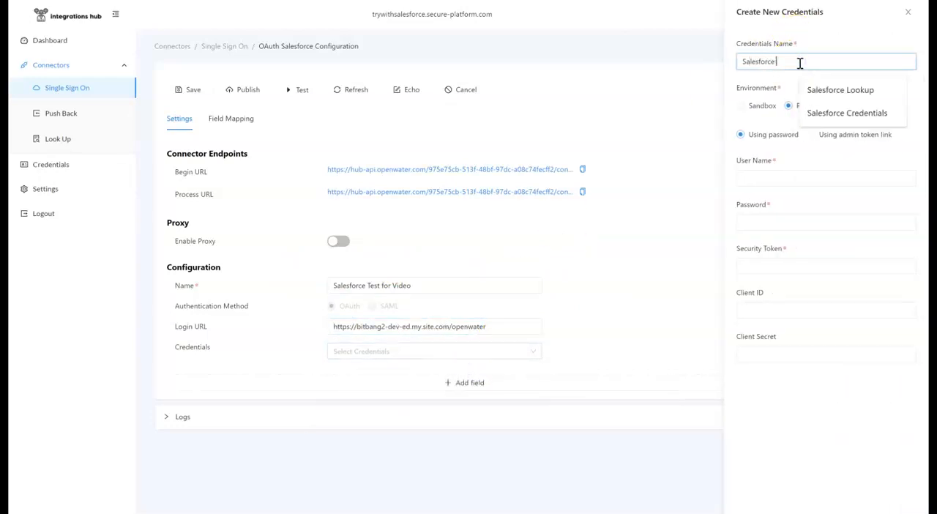
{"action": "type", "text": "Test"}
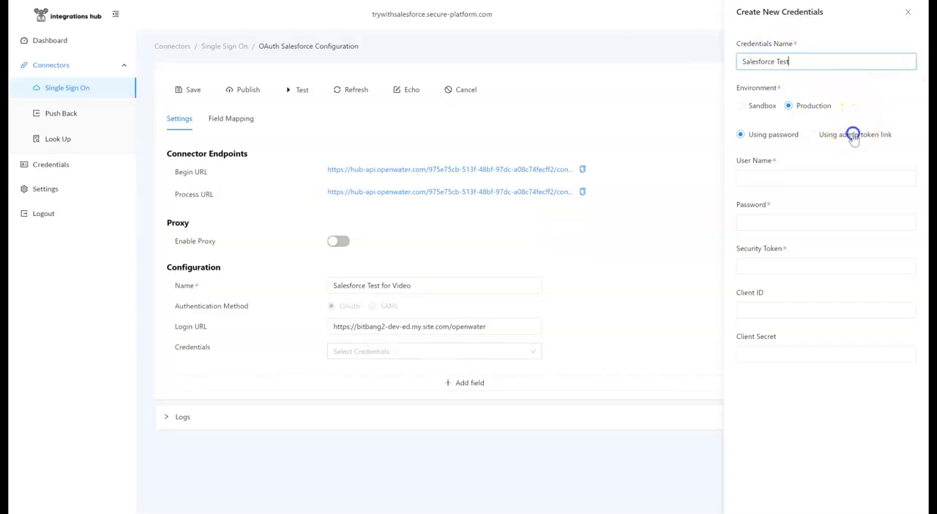
Create the credentials using the admin token link, and open the copied link in a new tab of the Salesforce browser to authorize access.
{"action": "left_click", "coordinate": [855, 135]}
{"action": "left_click", "coordinate": [910, 165]}
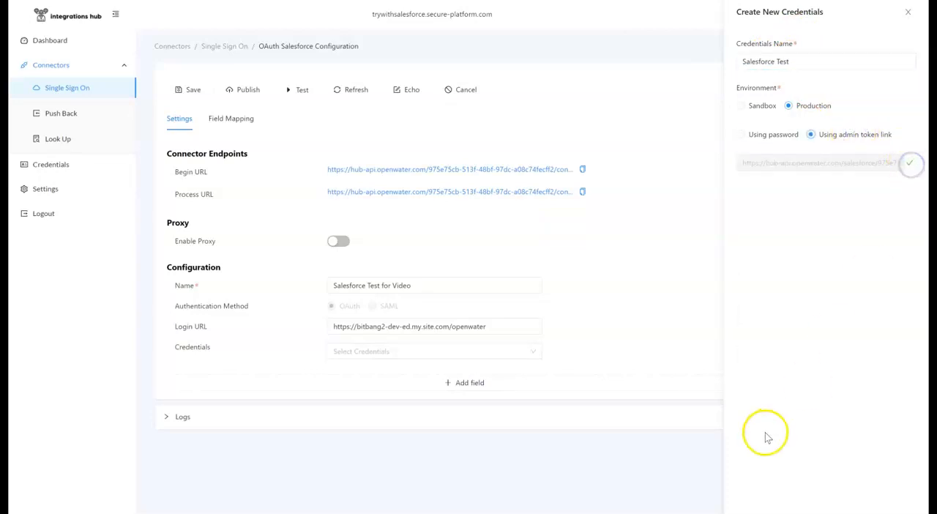
{"action": "left_click", "coordinate": [753, 511]}
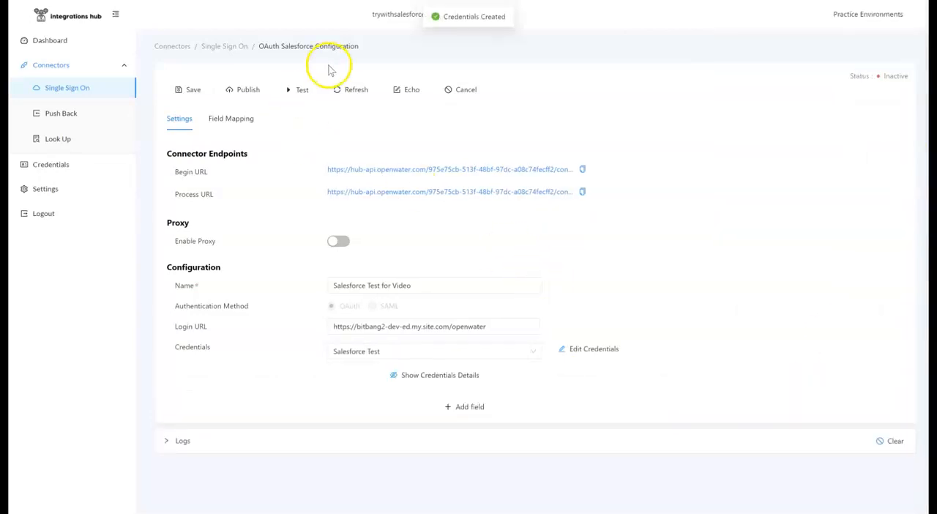
{"action": "key", "text": "alt+Tab"}
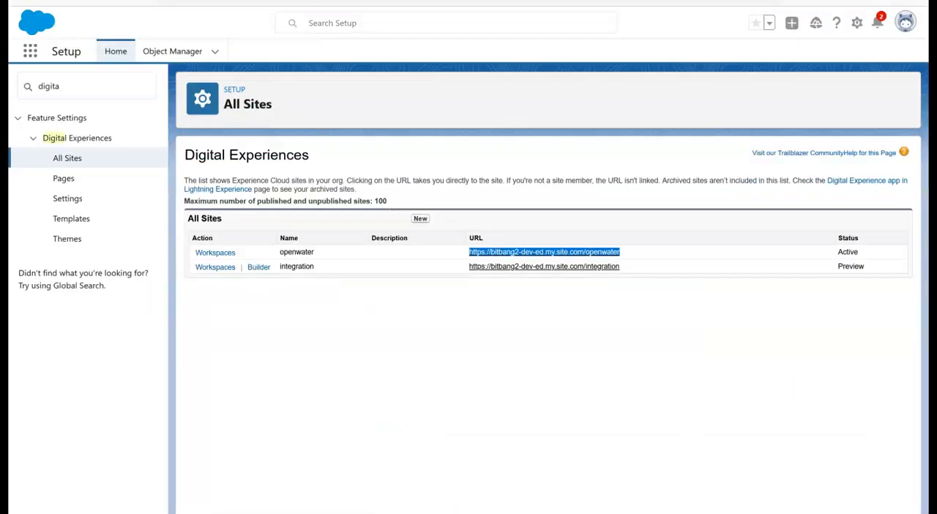
{"action": "key", "text": "ctrl+t"}
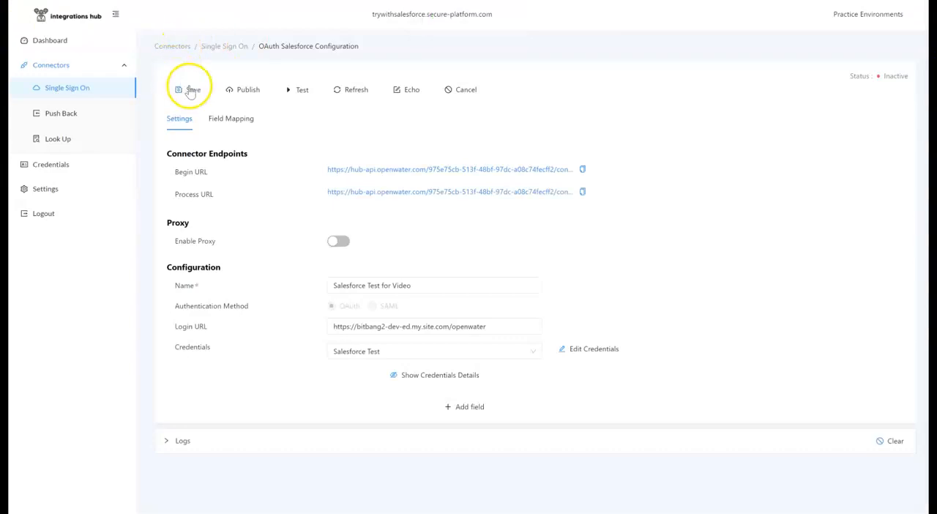
Save the single sign-on connector and review its basic field mappings before returning to its settings.
{"action": "left_click", "coordinate": [189, 89]}
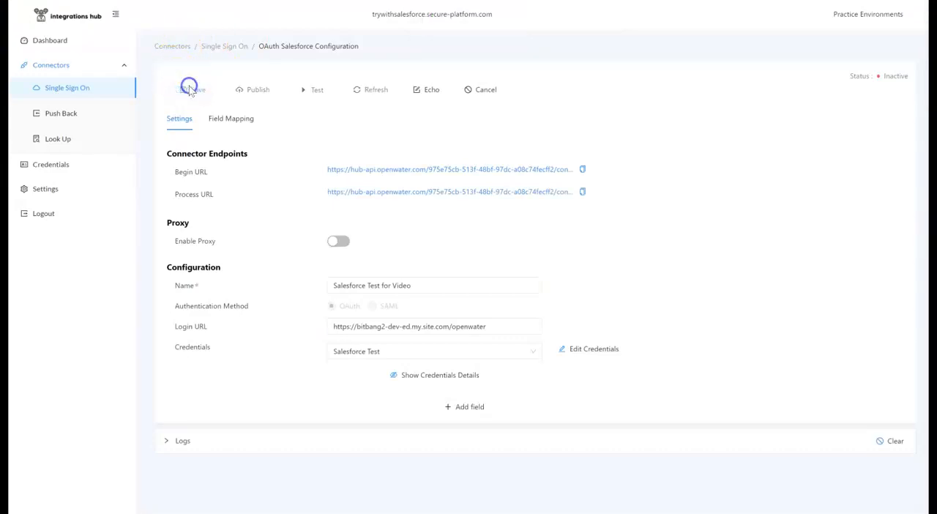
{"action": "left_click", "coordinate": [229, 123]}
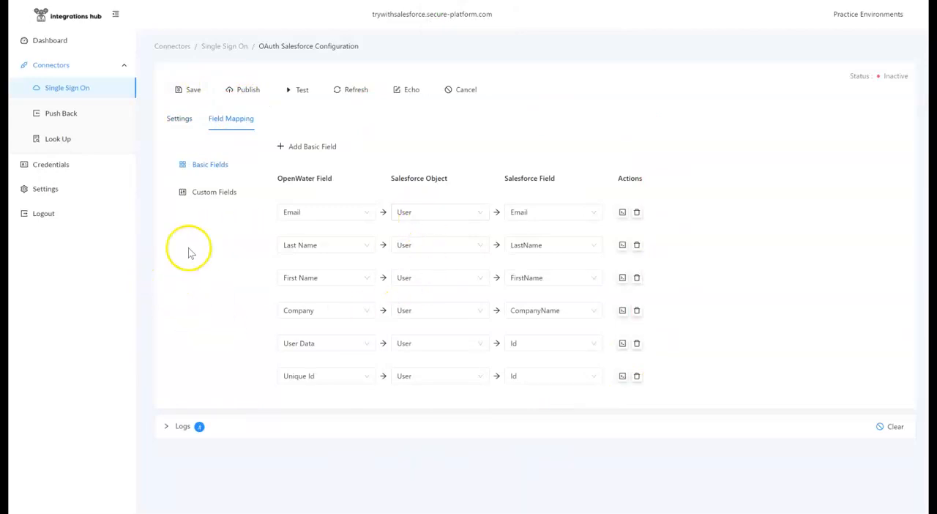
{"action": "left_click", "coordinate": [179, 118]}
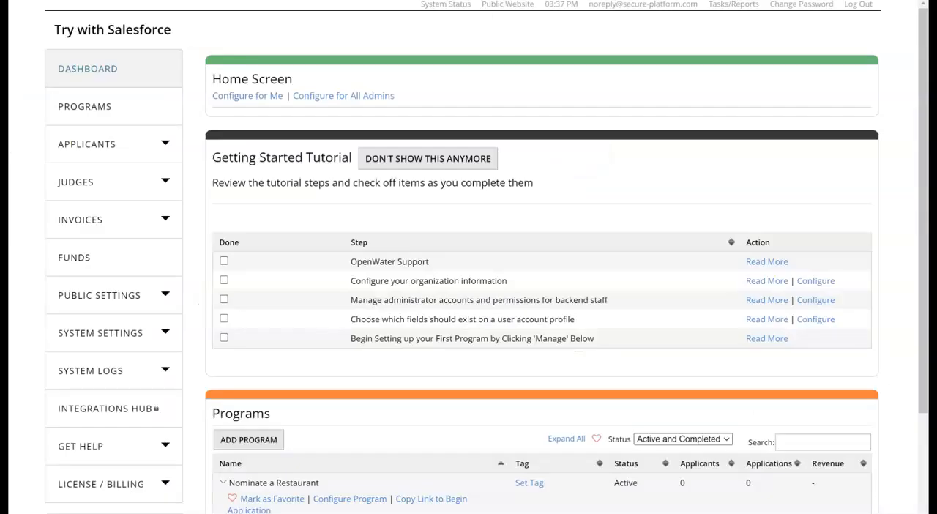
Switch to the OpenWater admin site and replace the Login Url in the login configuration with the connector's Begin URL.
{"action": "left_click", "coordinate": [176, 333]}
{"action": "scroll", "coordinate": [146, 348], "scroll_direction": "down", "scroll_amount": 2}
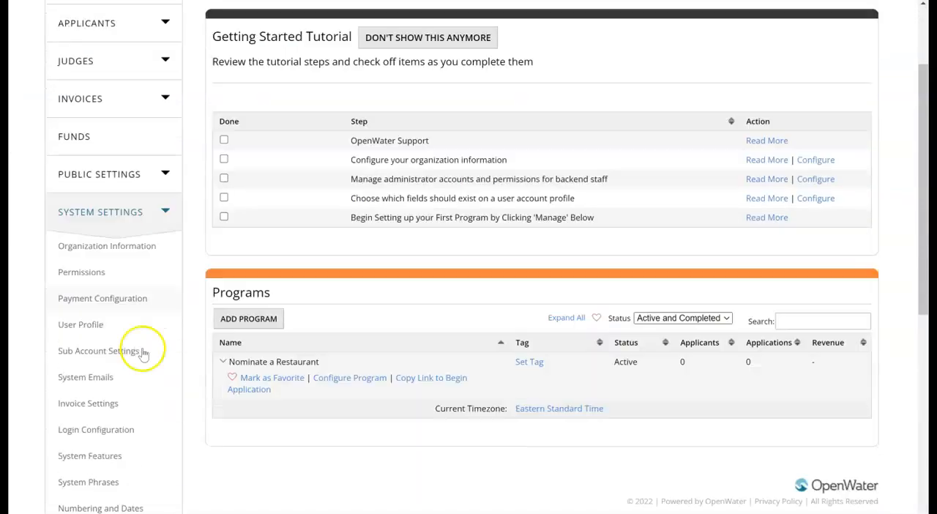
{"action": "left_click", "coordinate": [114, 436]}
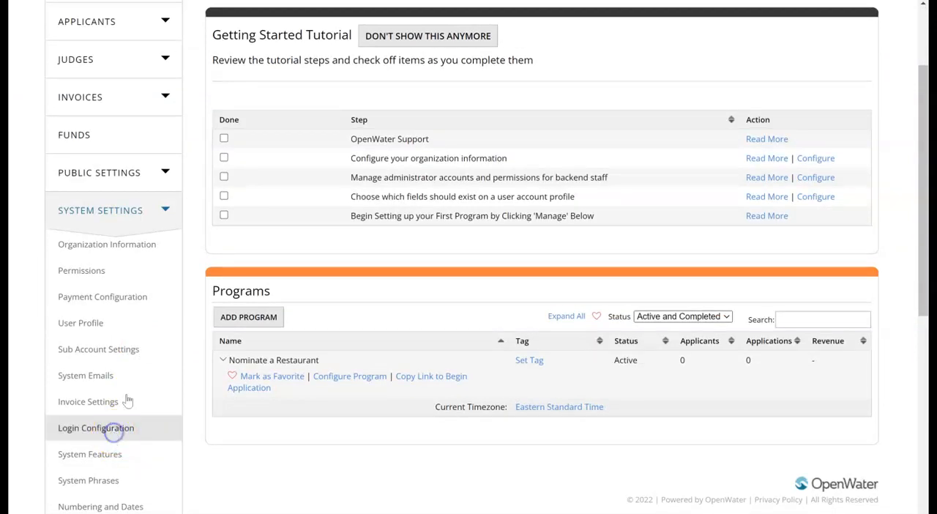
{"action": "triple_click", "coordinate": [488, 186]}
{"action": "key", "text": "ctrl+v"}
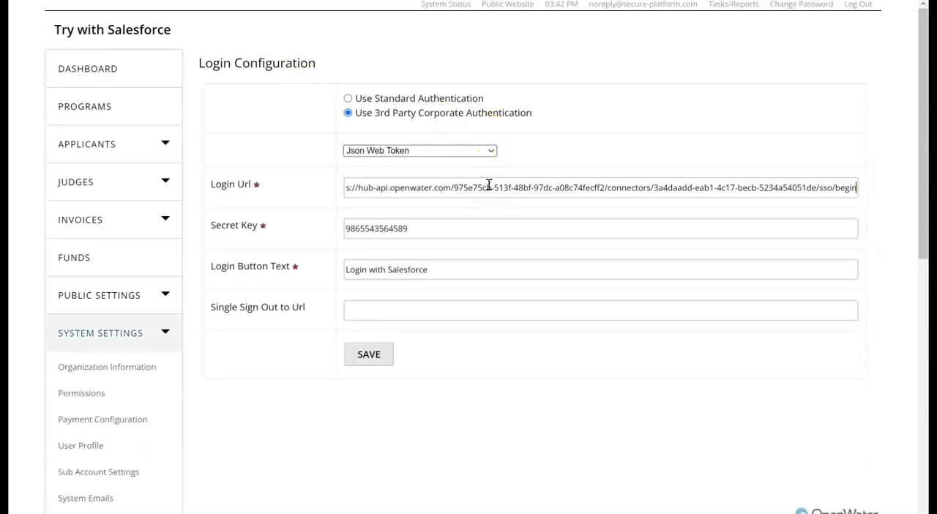
Enter the secret key for the Json Web Token login and save the login configuration.
{"action": "key", "text": "Tab"}
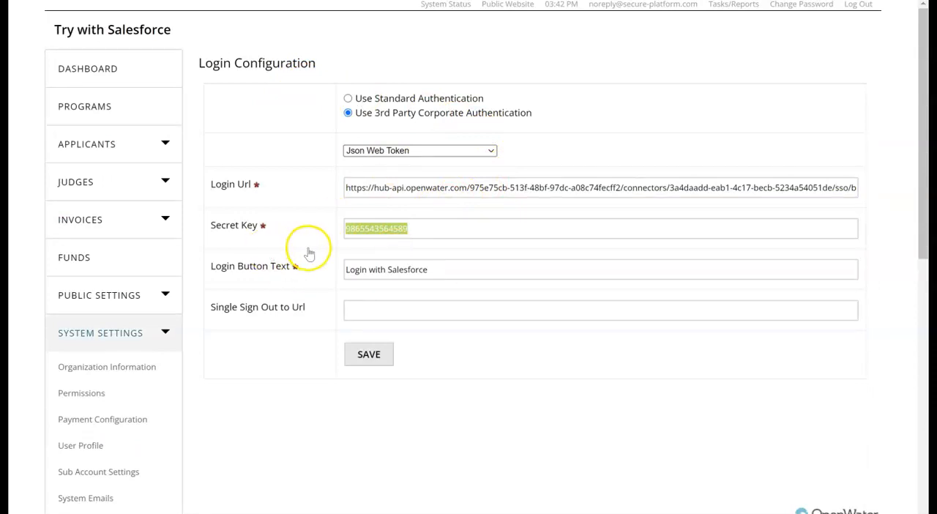
{"action": "type", "text": "secret"}
{"action": "key", "text": "Tab"}
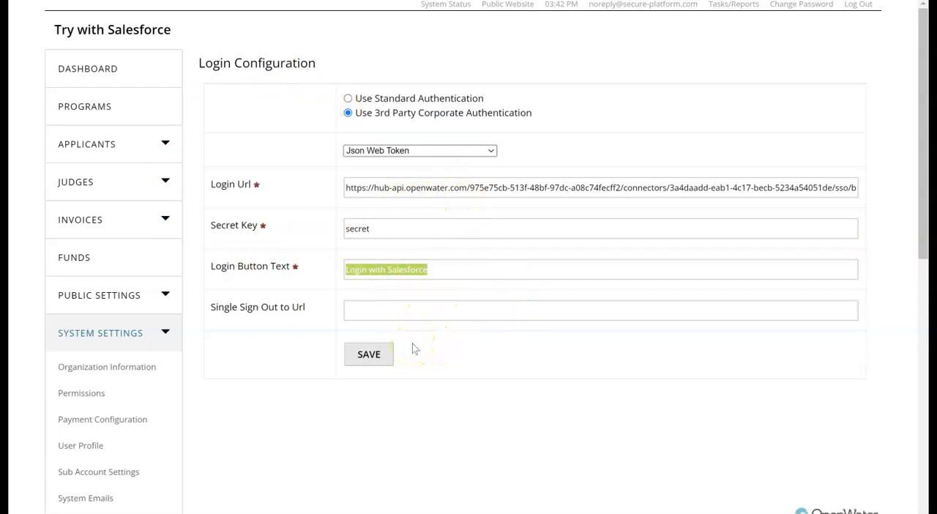
{"action": "left_click", "coordinate": [373, 364]}
{"action": "left_click", "coordinate": [374, 361]}
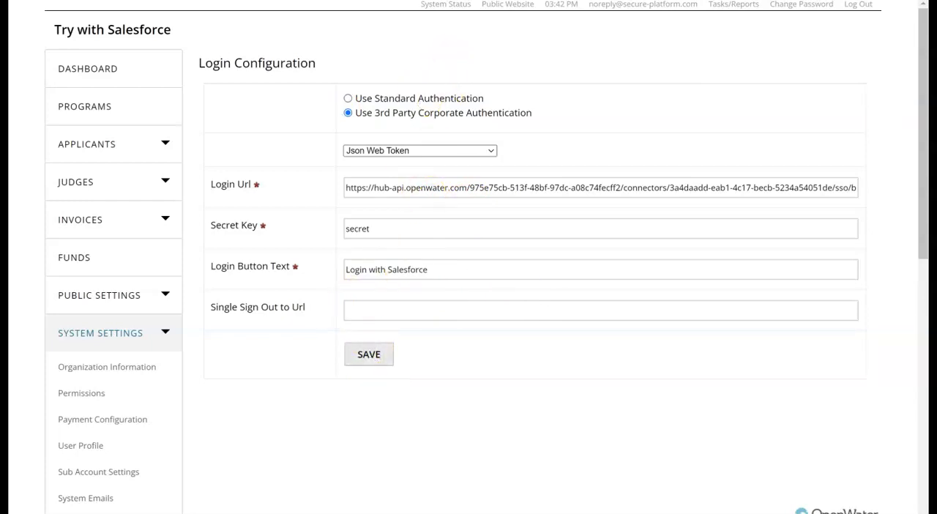
Open the public website in an incognito window and try out the system as an applicant.
{"action": "right_click", "coordinate": [504, 5]}
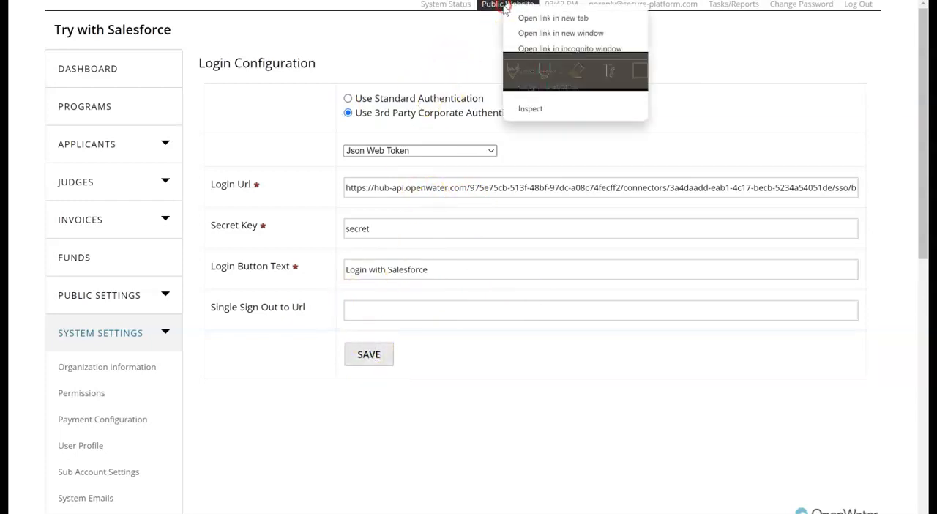
{"action": "left_click", "coordinate": [564, 49]}
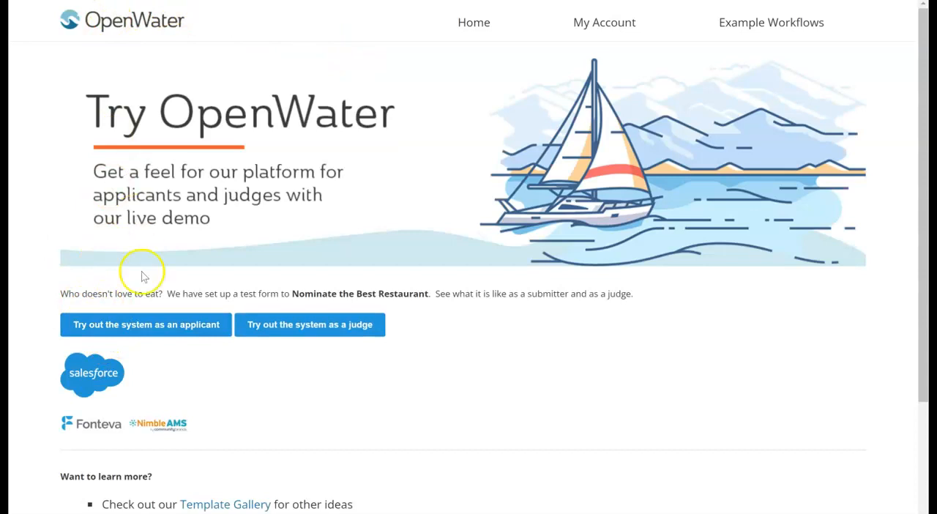
{"action": "left_click", "coordinate": [143, 332]}
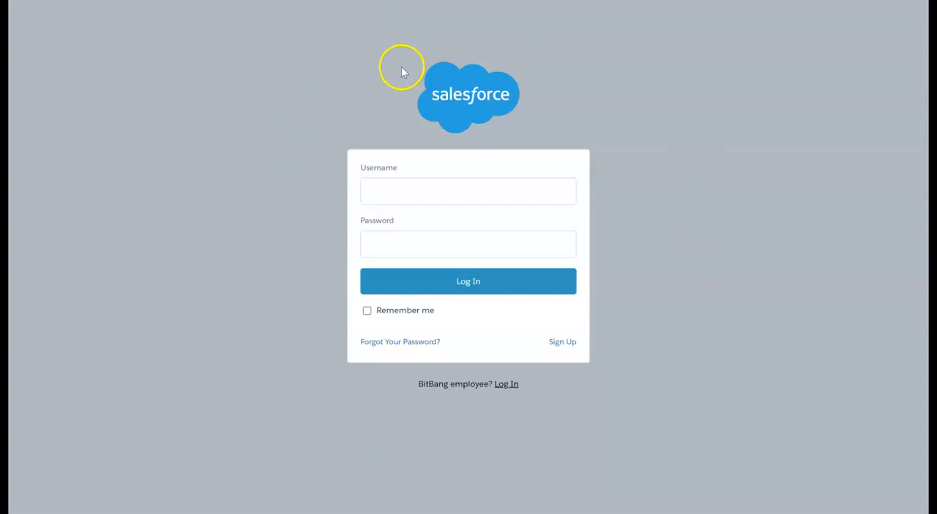
Log in to Salesforce with the test user's username and password.
{"action": "left_click", "coordinate": [377, 192]}
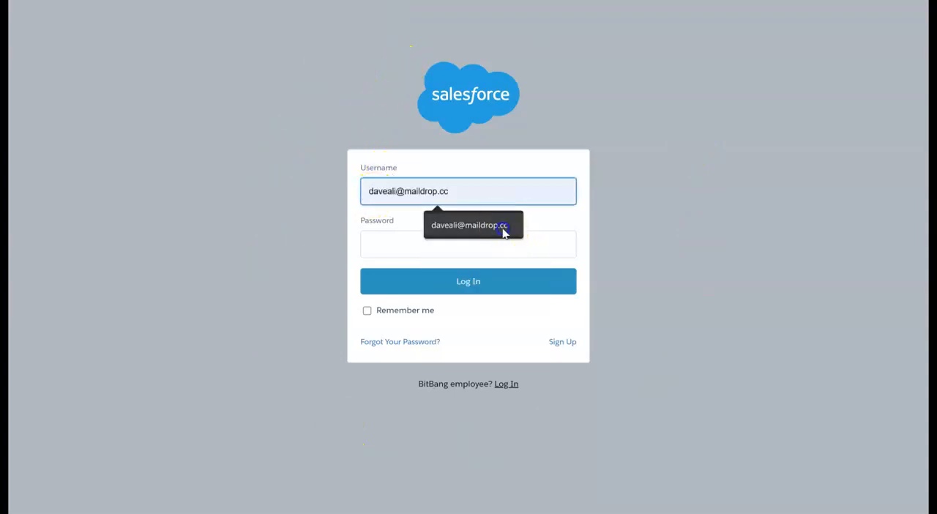
{"action": "left_click", "coordinate": [503, 230]}
{"action": "left_click", "coordinate": [470, 240]}
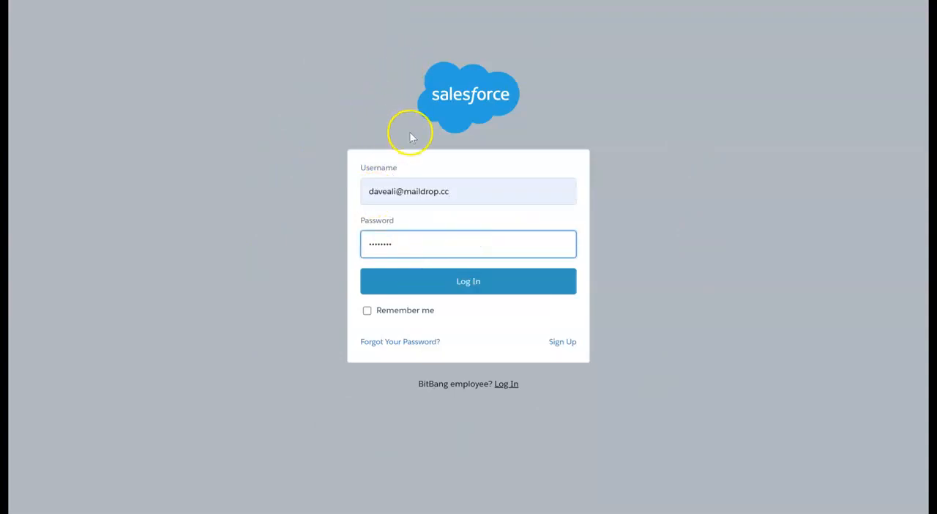
{"action": "left_click", "coordinate": [440, 288]}
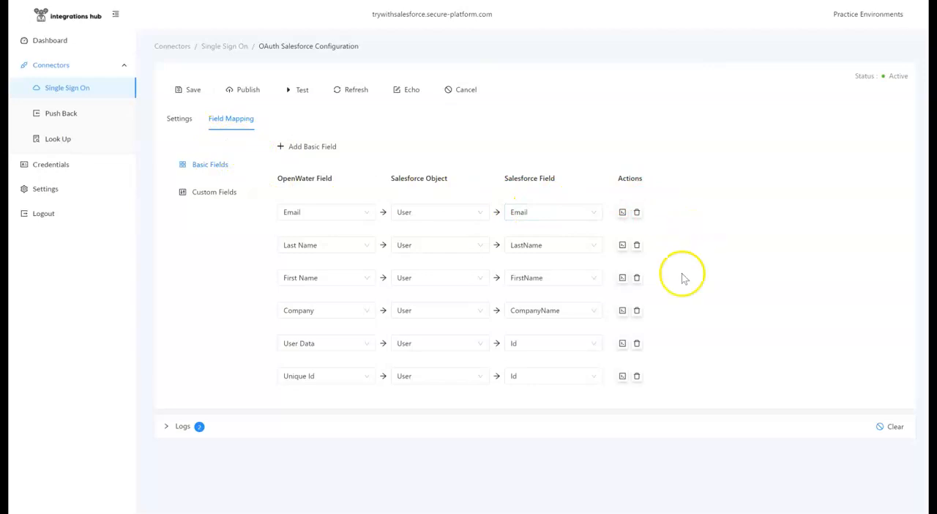
In the connector's basic field mapping, map Company to the Name field of the Account object.
{"action": "left_click", "coordinate": [581, 312]}
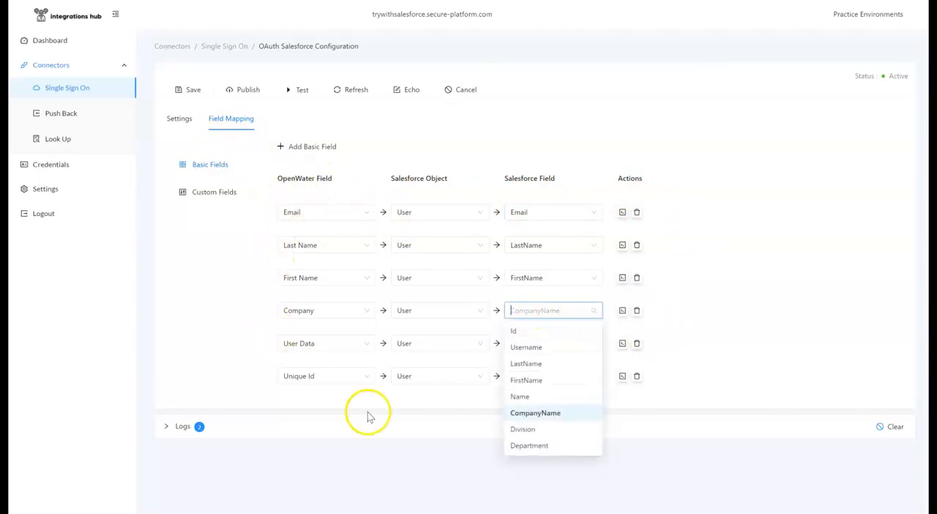
{"action": "left_click", "coordinate": [444, 311]}
{"action": "type", "text": "Acc"}
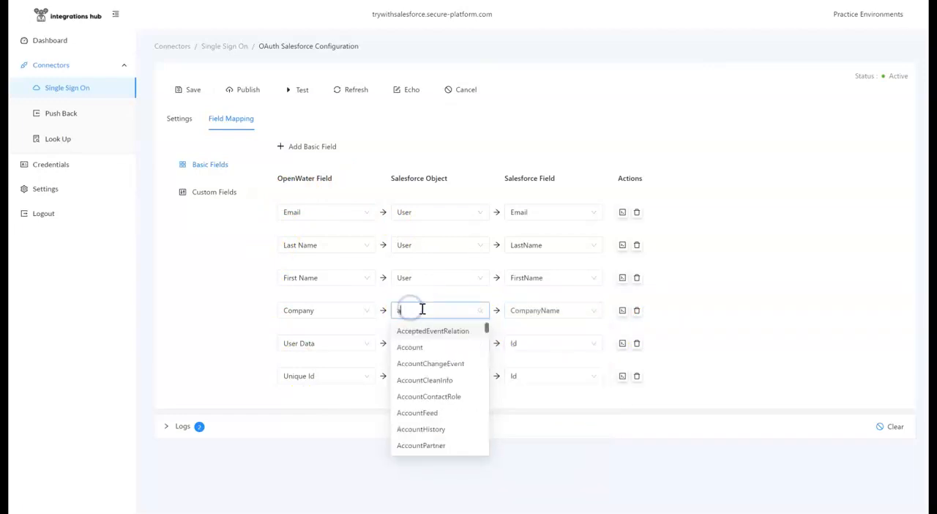
{"action": "left_click", "coordinate": [424, 343]}
{"action": "left_click", "coordinate": [533, 313]}
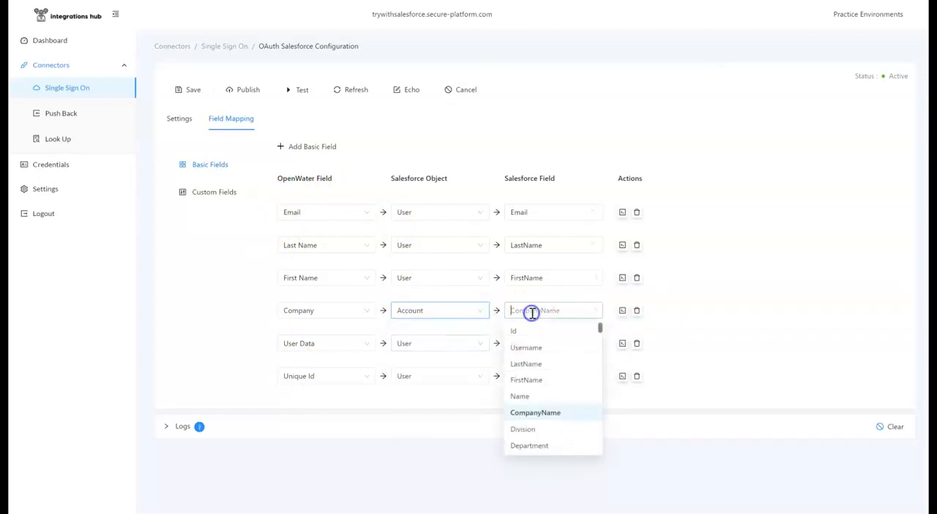
{"action": "left_click", "coordinate": [539, 330]}
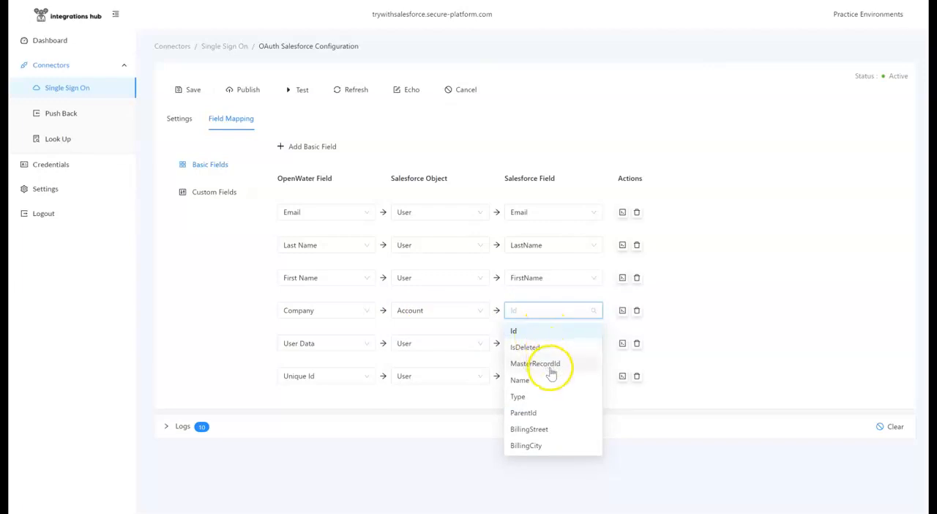
{"action": "scroll", "coordinate": [551, 374], "scroll_direction": "down", "scroll_amount": 2}
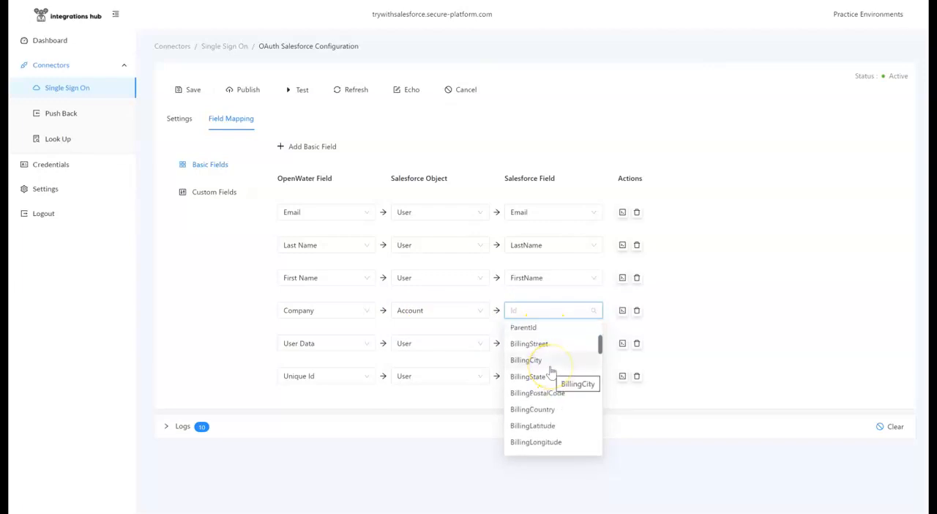
{"action": "type", "text": "name"}
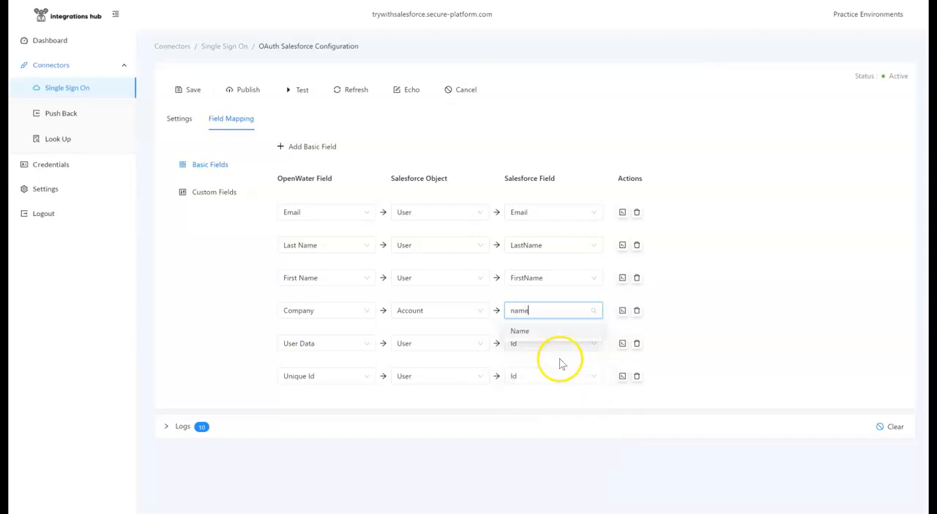
{"action": "left_click", "coordinate": [552, 335]}
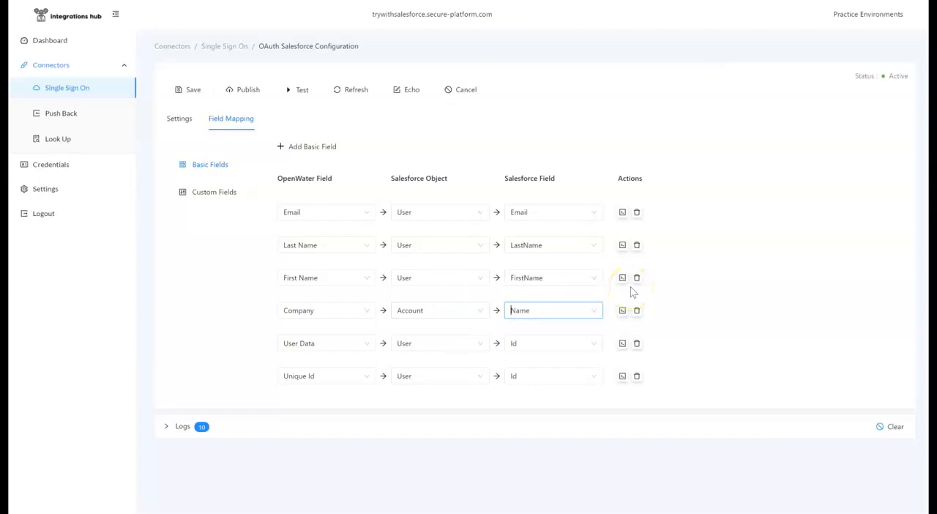
Add a basic field mapping for the OpenWater field Job Title.
{"action": "left_click", "coordinate": [313, 147]}
{"action": "left_click", "coordinate": [341, 408]}
{"action": "scroll", "coordinate": [328, 350], "scroll_direction": "down", "scroll_amount": 3}
{"action": "scroll", "coordinate": [329, 350], "scroll_direction": "up", "scroll_amount": 5}
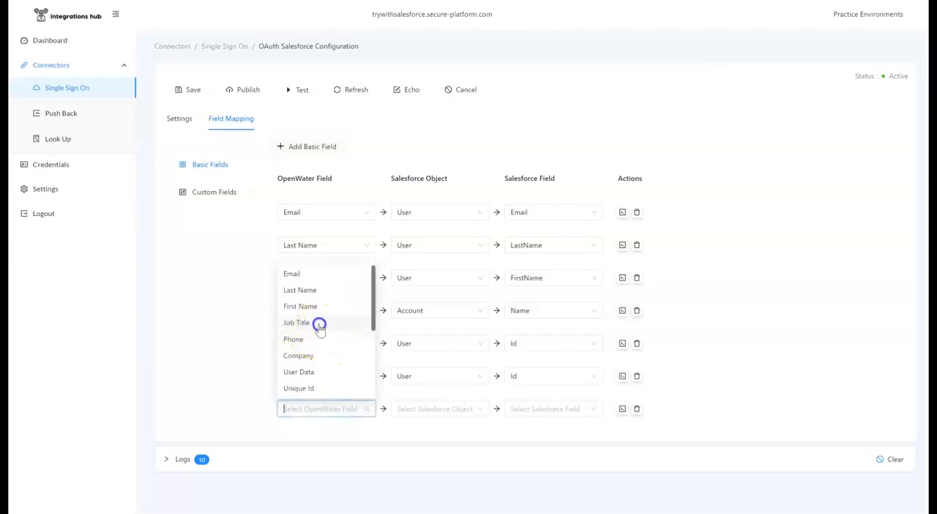
{"action": "left_click", "coordinate": [319, 324]}
Try mapping Job Title to a field of the User object, and delete the Job Title mapping row.
{"action": "left_click", "coordinate": [426, 407]}
{"action": "type", "text": "user"}
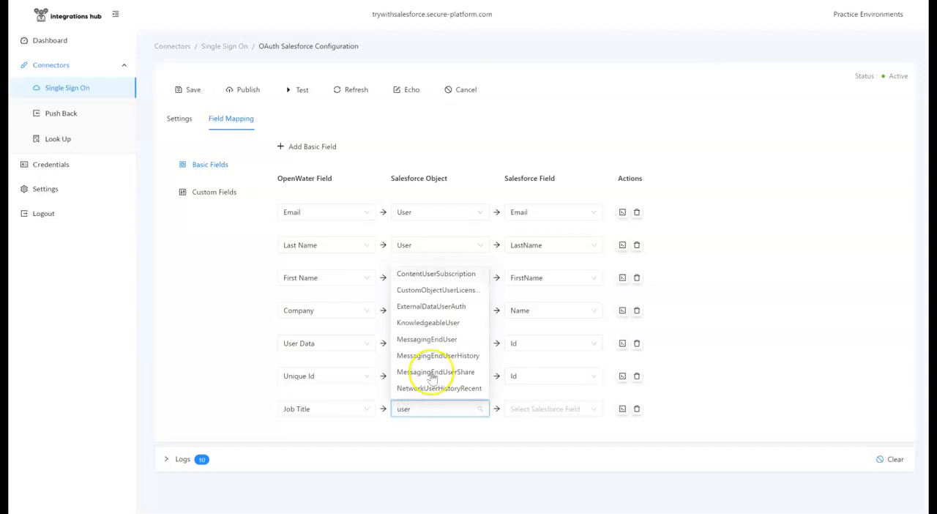
{"action": "scroll", "coordinate": [432, 376], "scroll_direction": "down", "scroll_amount": 6}
{"action": "scroll", "coordinate": [436, 308], "scroll_direction": "down", "scroll_amount": 3}
{"action": "scroll", "coordinate": [437, 302], "scroll_direction": "up", "scroll_amount": 3}
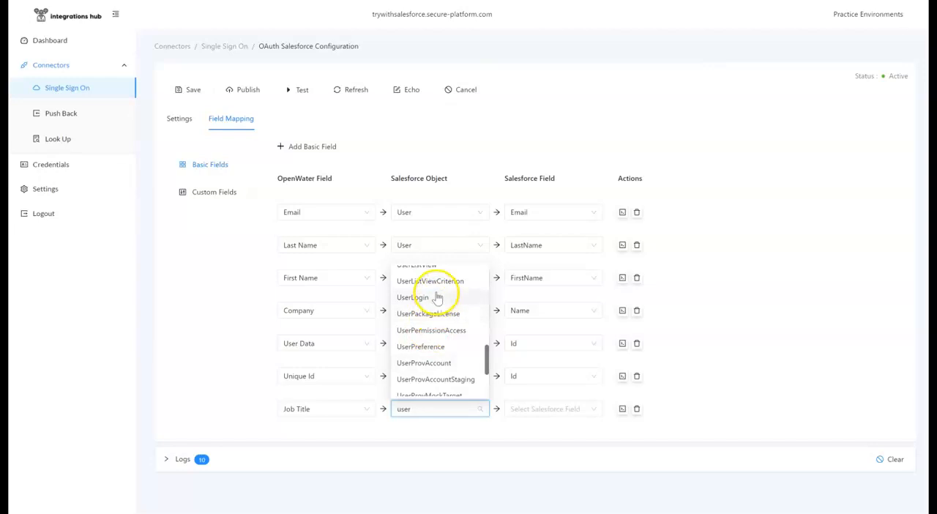
{"action": "scroll", "coordinate": [437, 300], "scroll_direction": "up", "scroll_amount": 5}
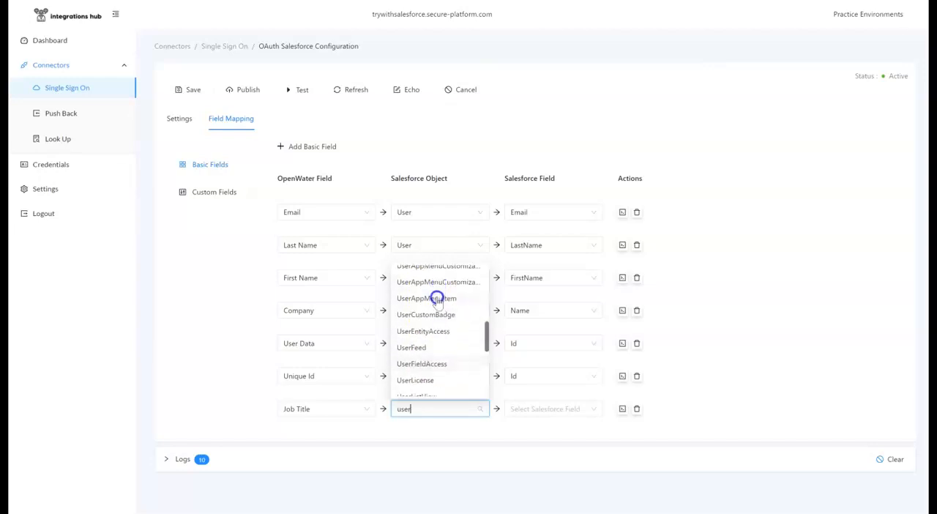
{"action": "scroll", "coordinate": [434, 307], "scroll_direction": "up", "scroll_amount": 4}
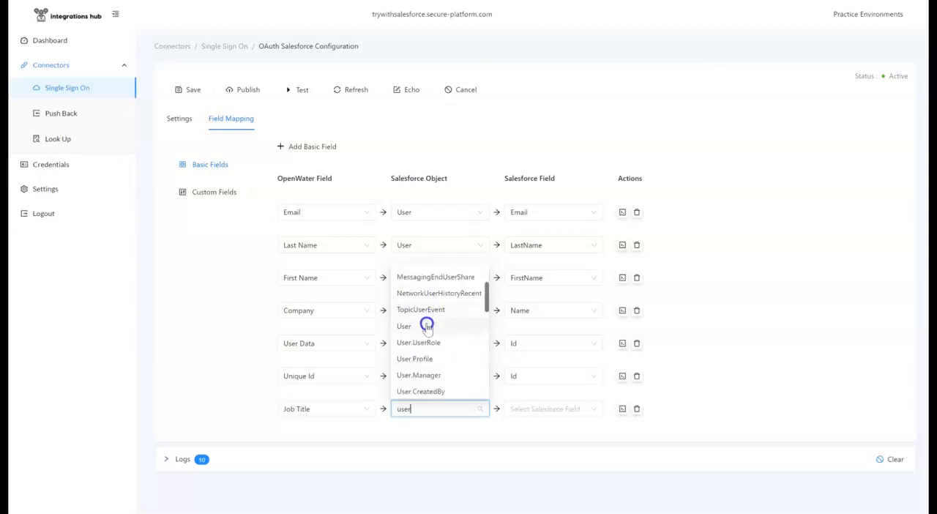
{"action": "left_click", "coordinate": [430, 328]}
{"action": "left_click", "coordinate": [544, 408]}
{"action": "scroll", "coordinate": [550, 347], "scroll_direction": "down", "scroll_amount": 4}
{"action": "scroll", "coordinate": [551, 347], "scroll_direction": "down", "scroll_amount": 6}
{"action": "left_click", "coordinate": [638, 411]}
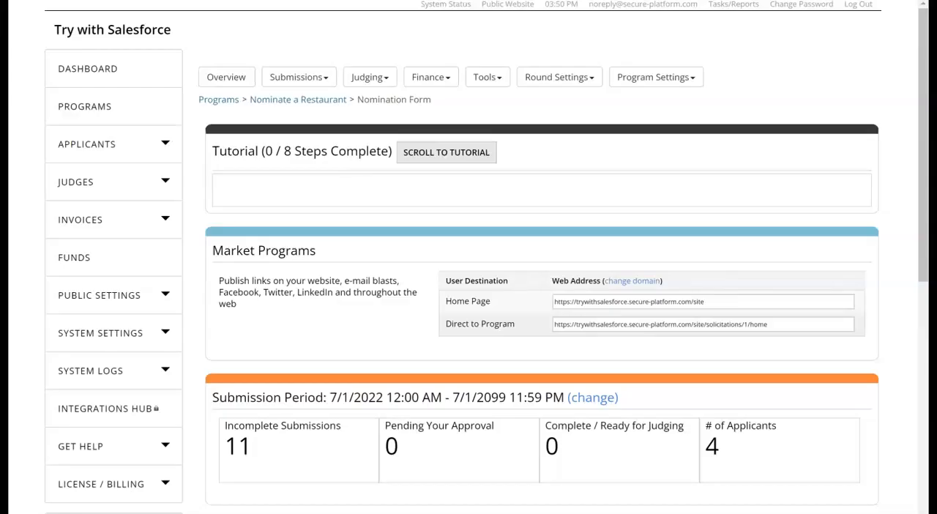
Open the form fields of the submission form's Lookup with SF page and inspect the Chef table field's settings.
{"action": "left_click", "coordinate": [557, 77]}
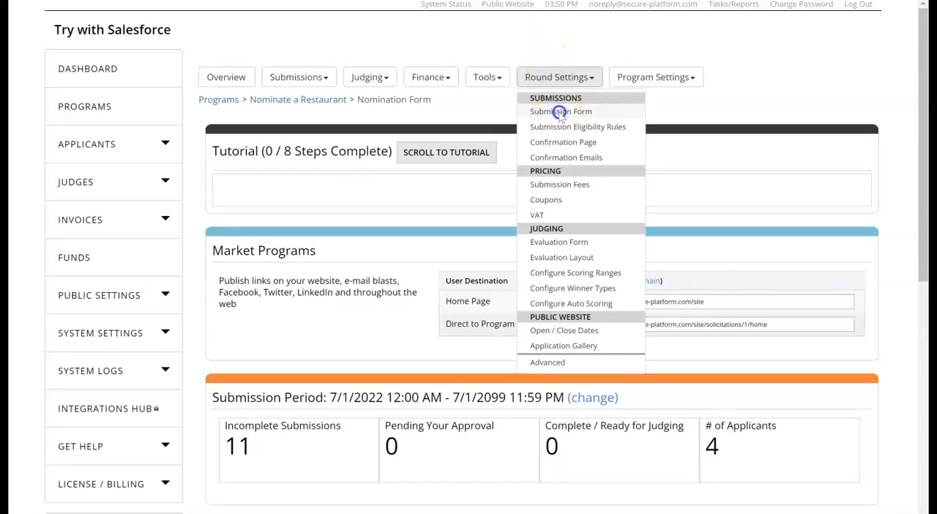
{"action": "left_click", "coordinate": [559, 113]}
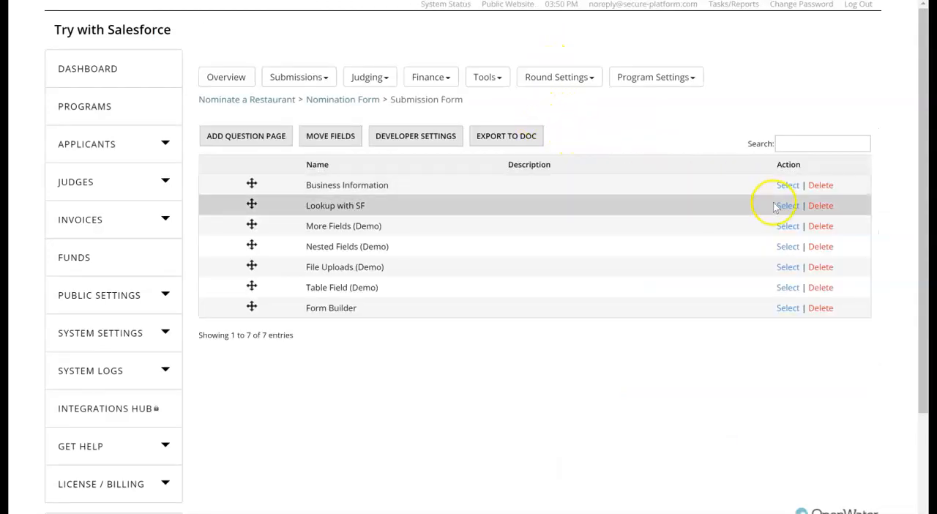
{"action": "left_click", "coordinate": [788, 206]}
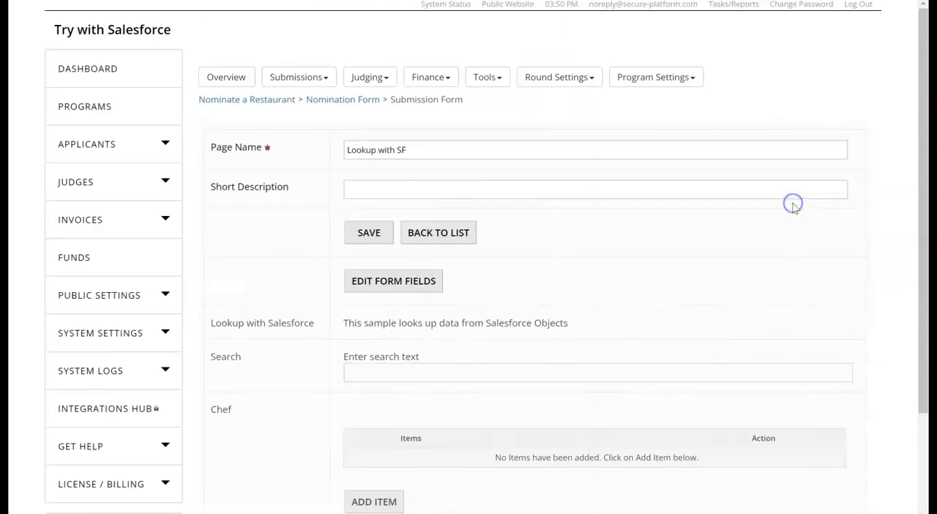
{"action": "left_click", "coordinate": [407, 280]}
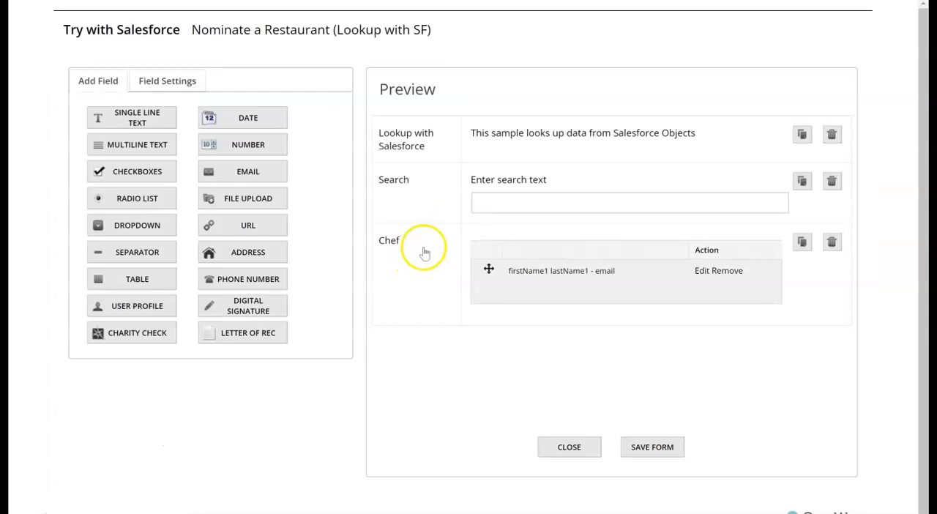
{"action": "left_click", "coordinate": [422, 263]}
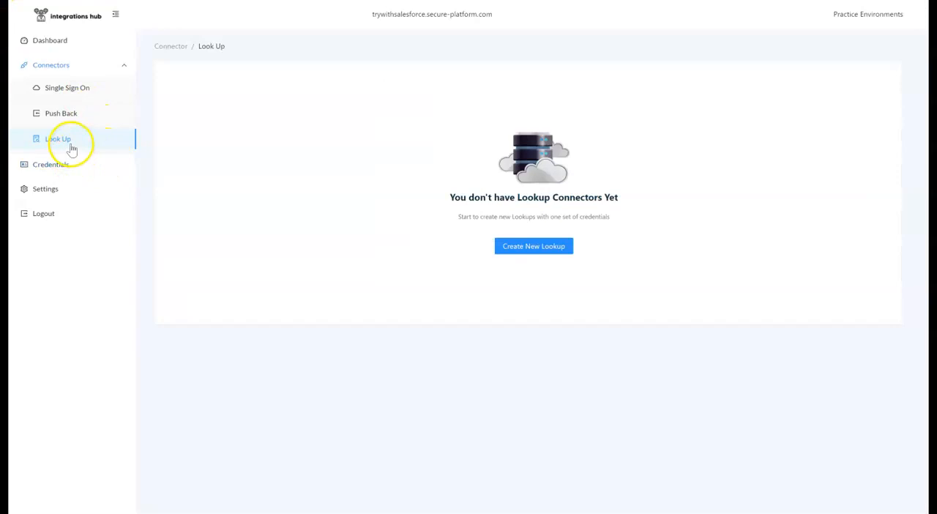
Create a new Salesforce lookup connector in Integrations Hub, named Chef Lookup, using the Salesforce Test credentials.
{"action": "left_click", "coordinate": [528, 248]}
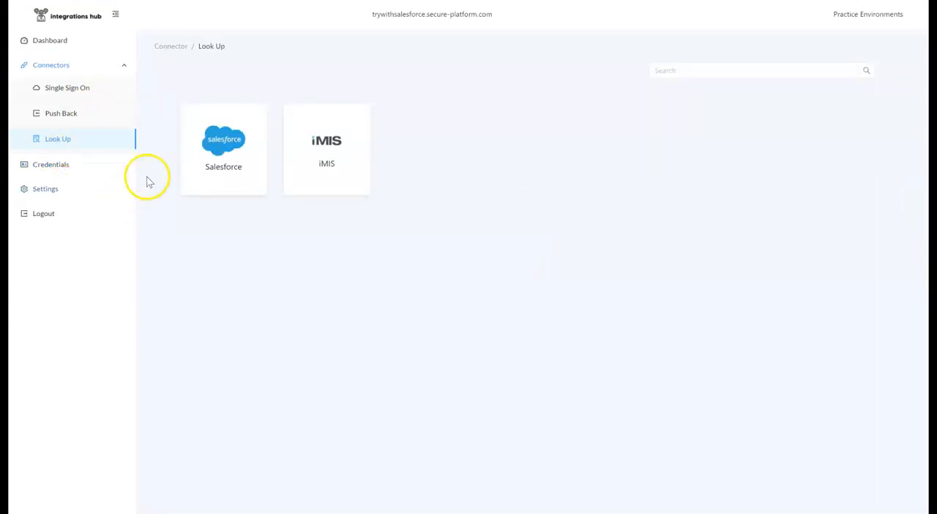
{"action": "left_click", "coordinate": [224, 148]}
{"action": "left_click", "coordinate": [369, 182]}
{"action": "type", "text": "Chel"}
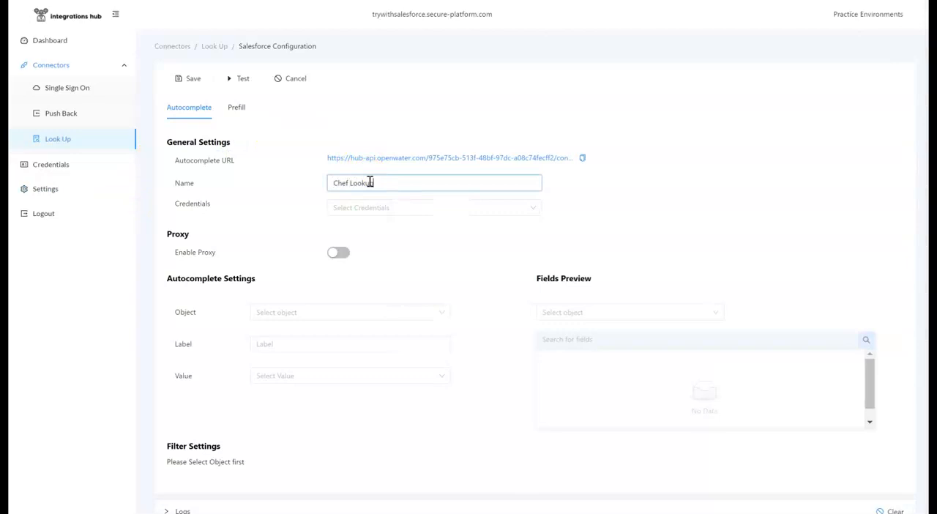
{"action": "type", "text": " Lookup"}
{"action": "left_click", "coordinate": [381, 207]}
{"action": "left_click", "coordinate": [373, 249]}
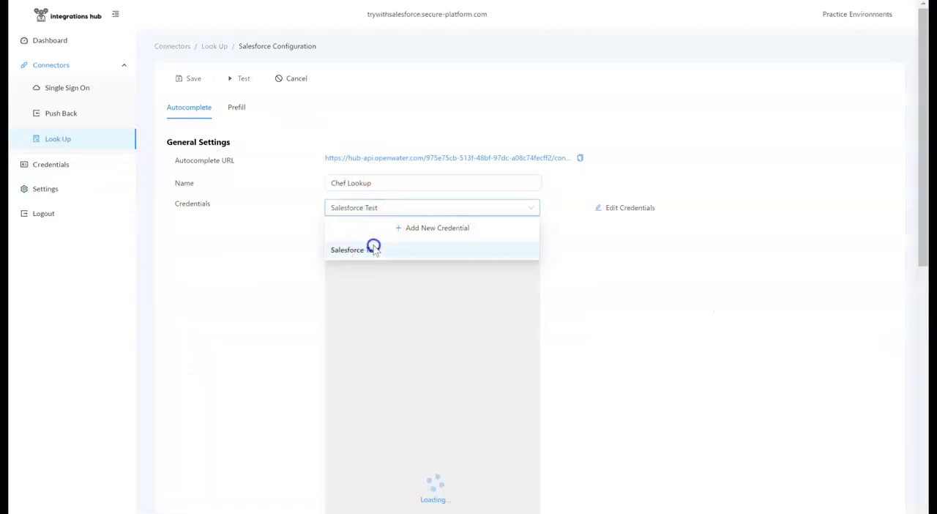
Set the autocomplete object to Contact and insert its {FirstName} field into the label.
{"action": "left_click", "coordinate": [321, 337]}
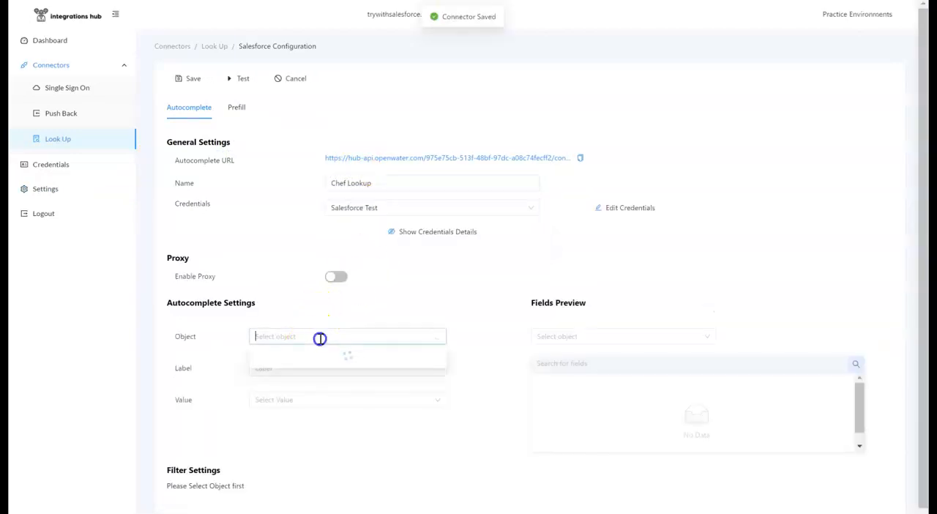
{"action": "type", "text": "contac"}
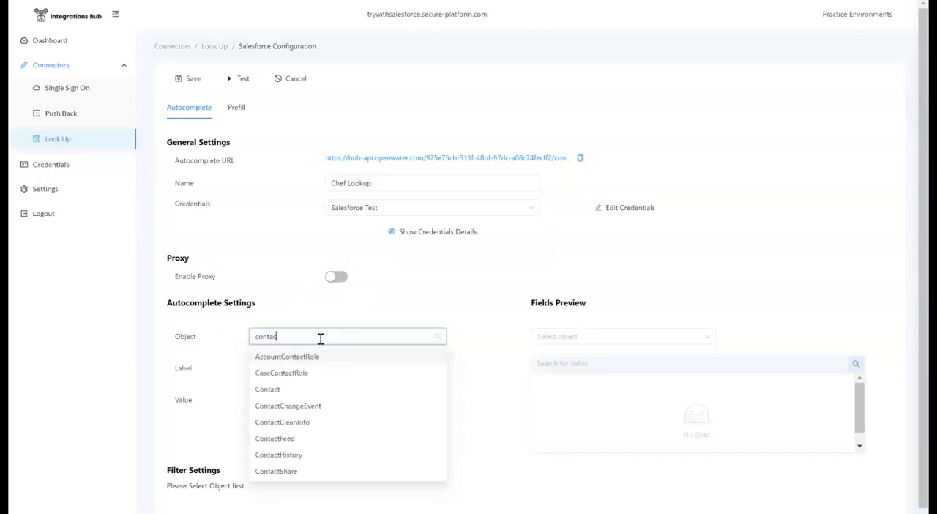
{"action": "left_click", "coordinate": [282, 389]}
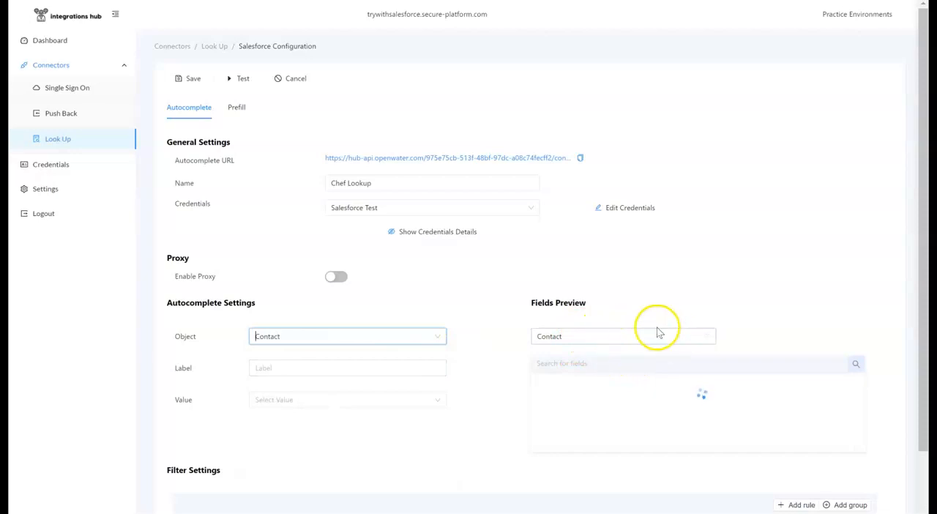
{"action": "left_click", "coordinate": [631, 365]}
{"action": "type", "text": "first"}
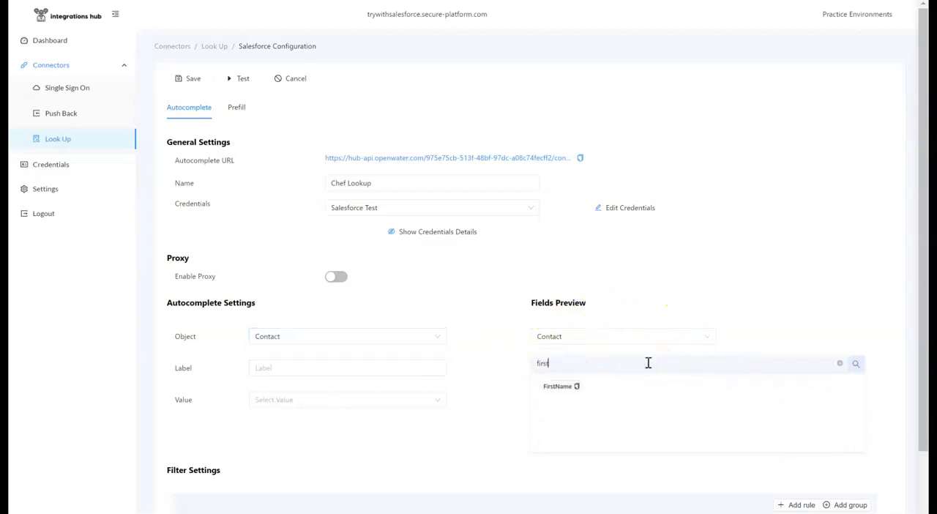
{"action": "left_click", "coordinate": [577, 387]}
{"action": "left_click", "coordinate": [295, 370]}
{"action": "key", "text": "ctrl+v"}
Find the Contact object's LastName field and add {LastName} after the first name in the autocomplete label.
{"action": "left_click", "coordinate": [621, 366]}
{"action": "key", "text": "ctrl+a"}
{"action": "key", "text": "BackSpace"}
{"action": "type", "text": "last"}
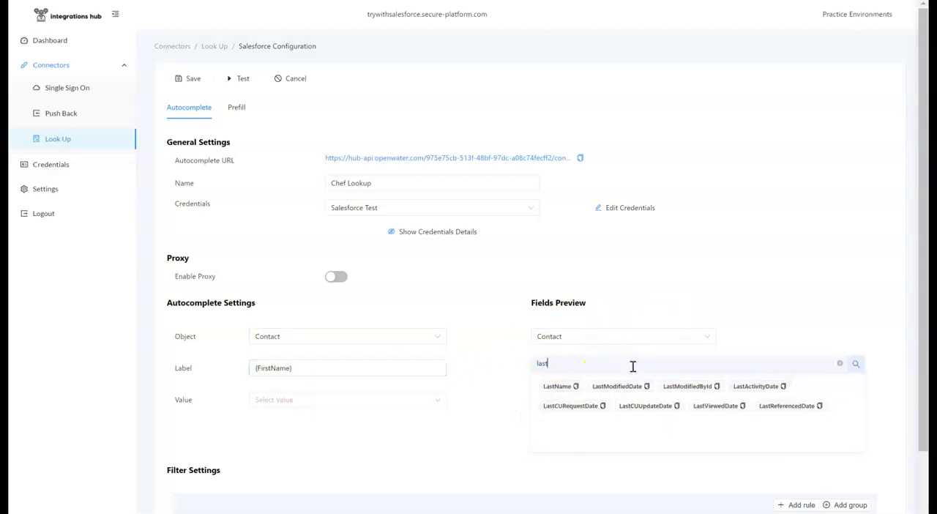
{"action": "left_click", "coordinate": [576, 387]}
{"action": "left_click", "coordinate": [376, 370]}
{"action": "key", "text": "ctrl+v"}
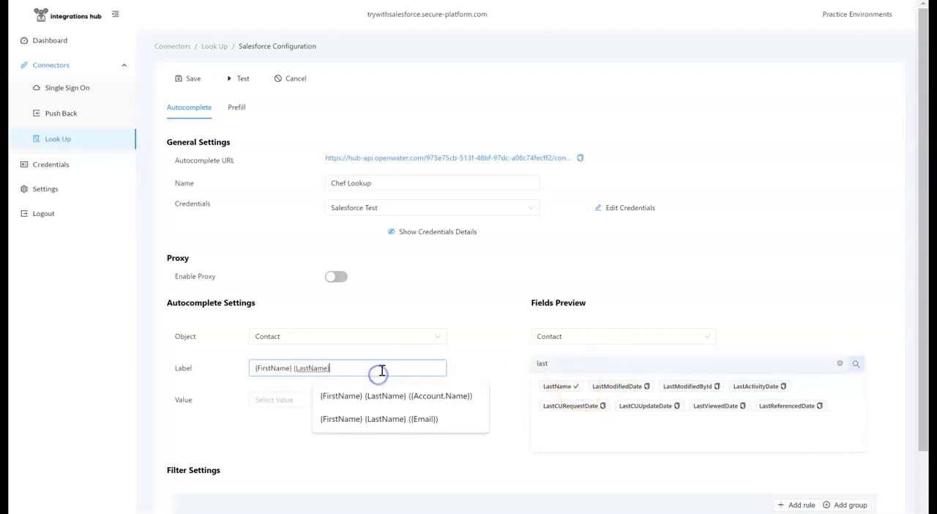
Append a hyphen and the related Account's Name field, so the label reads {FirstName} {LastName} - {Account.Name}.
{"action": "left_click", "coordinate": [598, 336]}
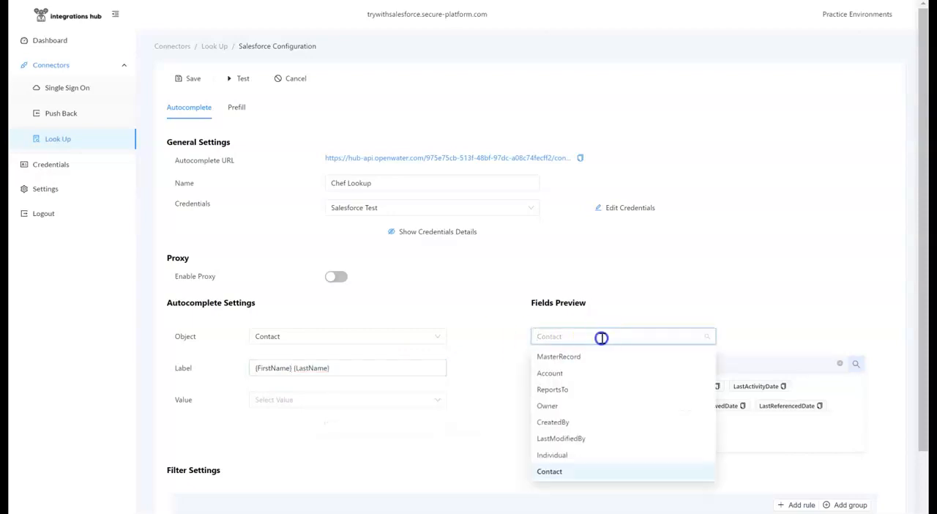
{"action": "type", "text": "a"}
{"action": "left_click", "coordinate": [575, 372]}
{"action": "double_click", "coordinate": [582, 362]}
{"action": "type", "text": "name"}
{"action": "left_click", "coordinate": [561, 389]}
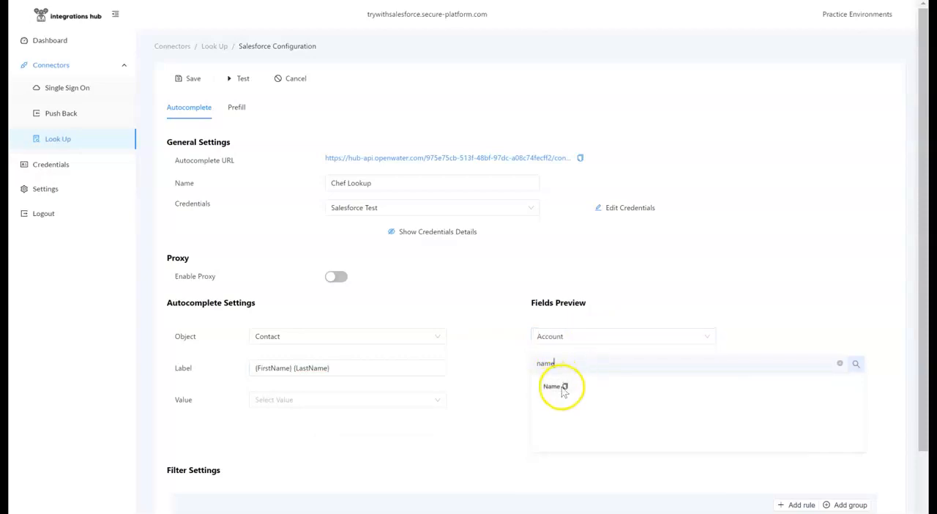
{"action": "left_click", "coordinate": [403, 369]}
{"action": "type", "text": "- {Account.Name"}
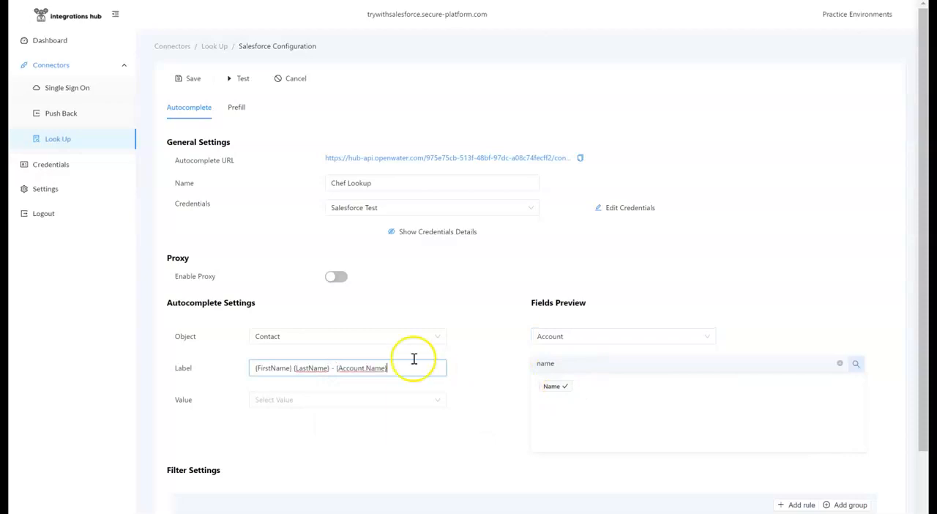
Set the autocomplete value to Id and add a filter rule with Name Like {query}.
{"action": "left_click", "coordinate": [425, 404]}
{"action": "left_click", "coordinate": [360, 422]}
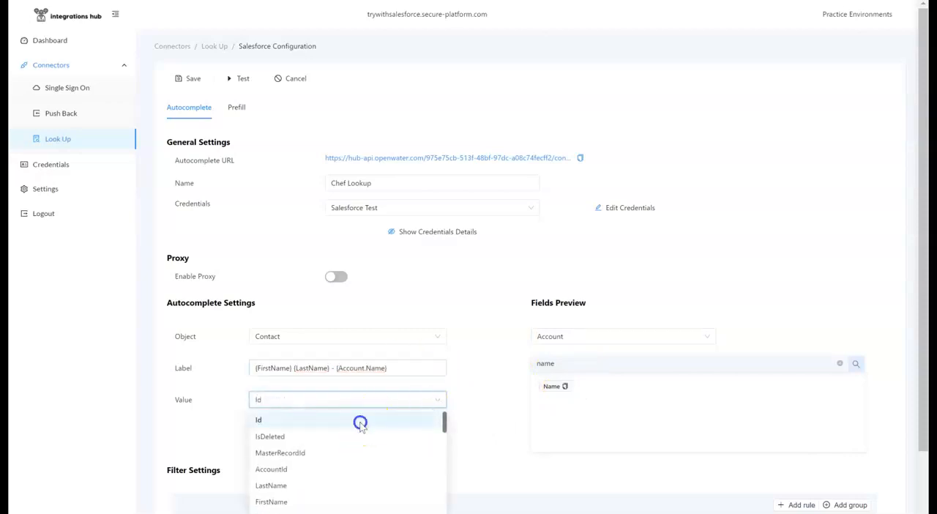
{"action": "scroll", "coordinate": [508, 383], "scroll_direction": "down", "scroll_amount": 1}
{"action": "left_click", "coordinate": [809, 415]}
{"action": "left_click", "coordinate": [200, 438]}
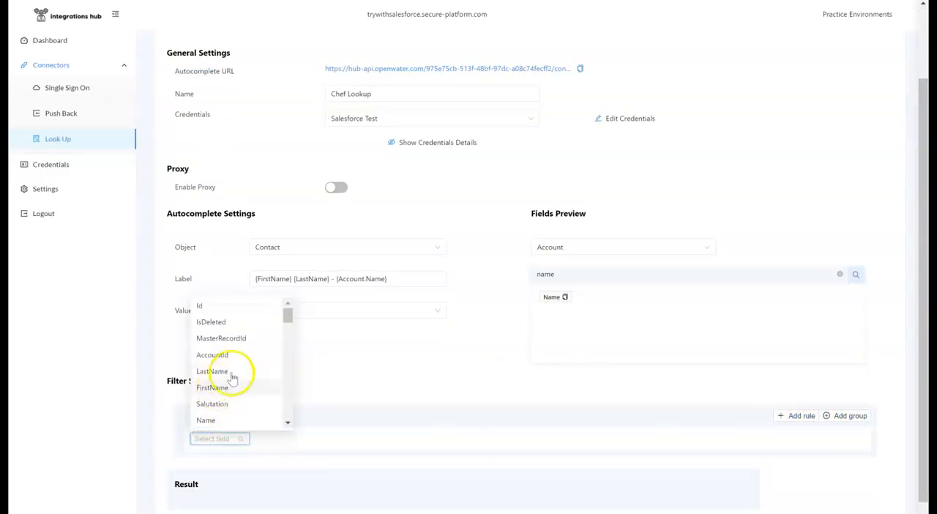
{"action": "left_click", "coordinate": [218, 422]}
{"action": "left_click", "coordinate": [385, 437]}
{"action": "left_click", "coordinate": [287, 491]}
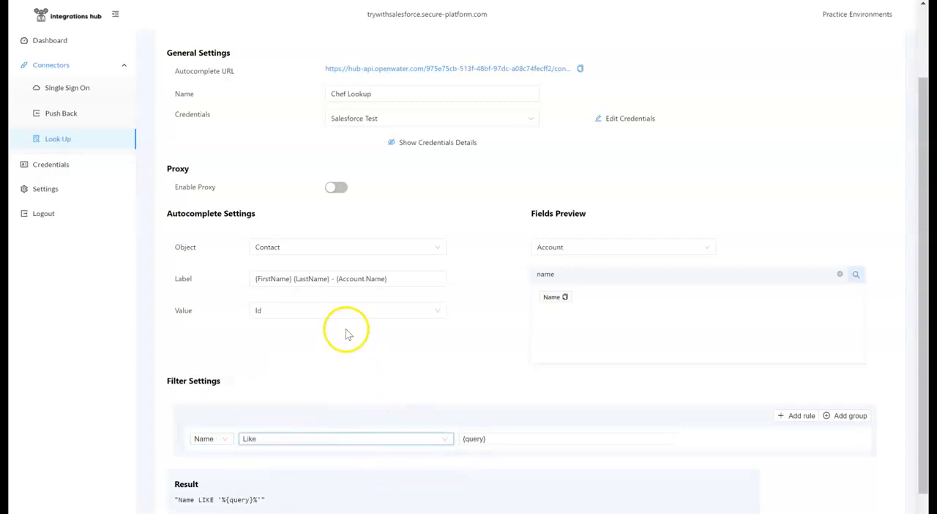
Add a prefill item with table alias chef and the field aliases firstName1, lastName1 and email.
{"action": "scroll", "coordinate": [345, 331], "scroll_direction": "up", "scroll_amount": 1}
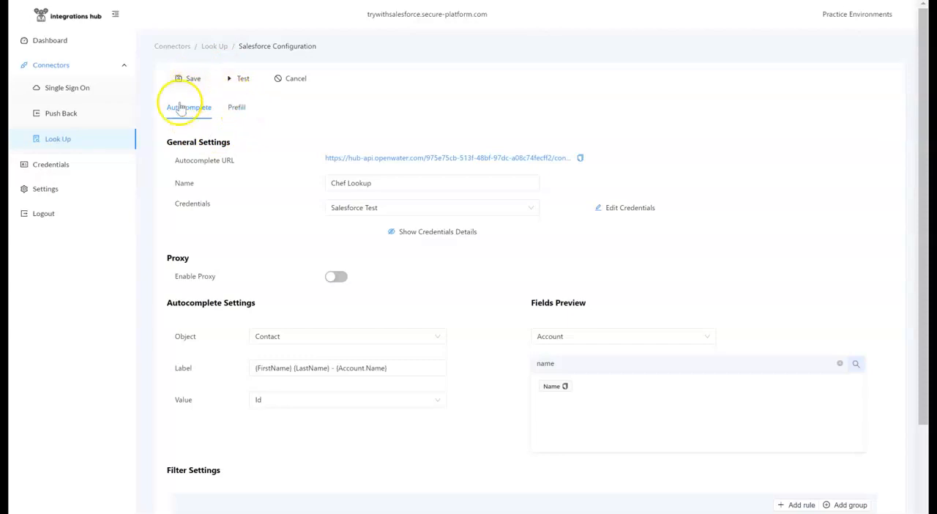
{"action": "left_click", "coordinate": [238, 113]}
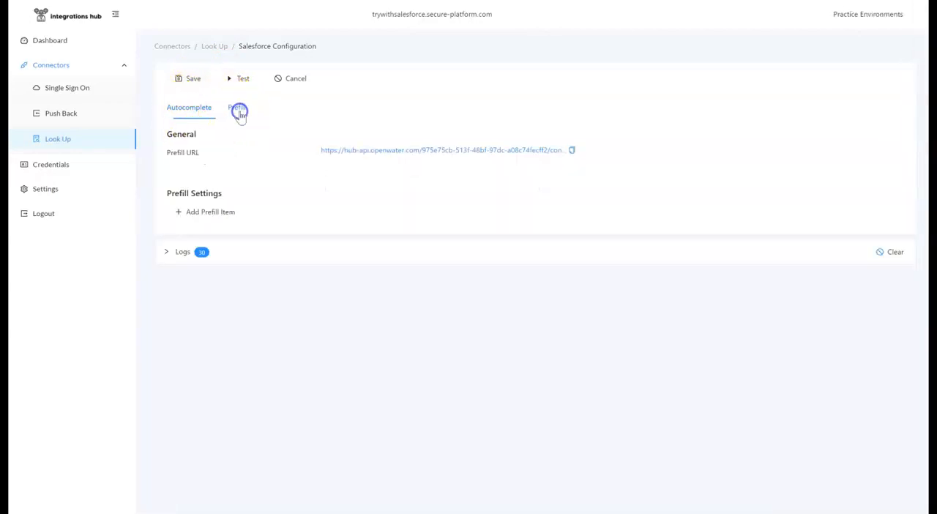
{"action": "left_click", "coordinate": [205, 218]}
{"action": "left_click", "coordinate": [204, 218]}
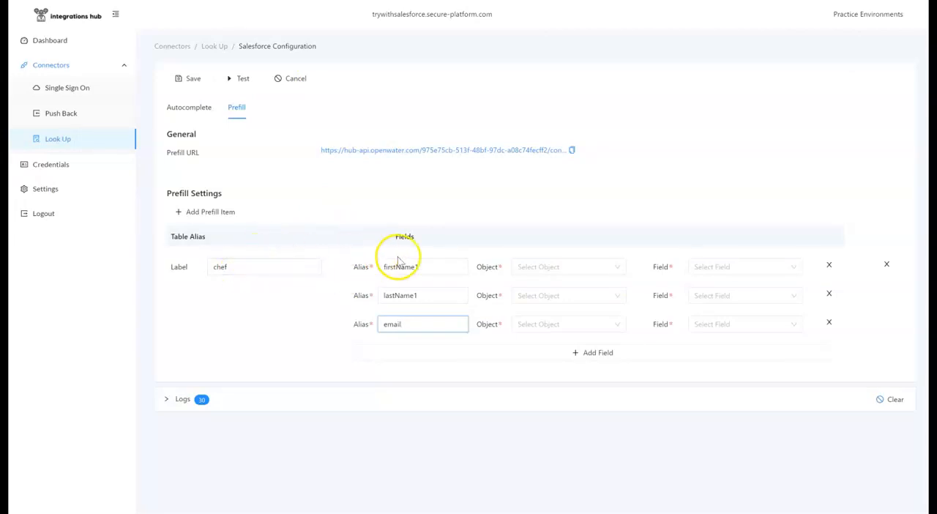
Set the Salesforce object of all three chef prefill fields to Contact.
{"action": "left_click", "coordinate": [566, 267]}
{"action": "type", "text": "con"}
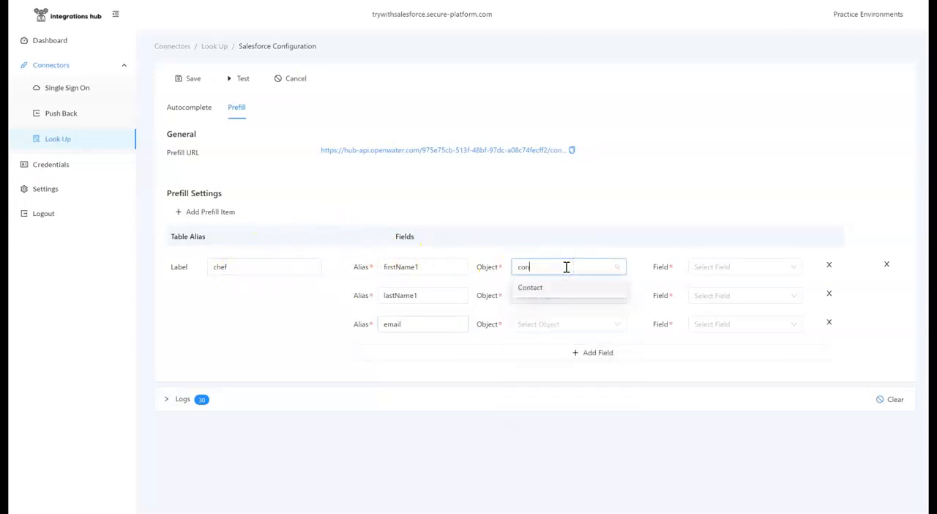
{"action": "left_click", "coordinate": [555, 288]}
{"action": "left_click", "coordinate": [553, 295]}
{"action": "type", "text": "con"}
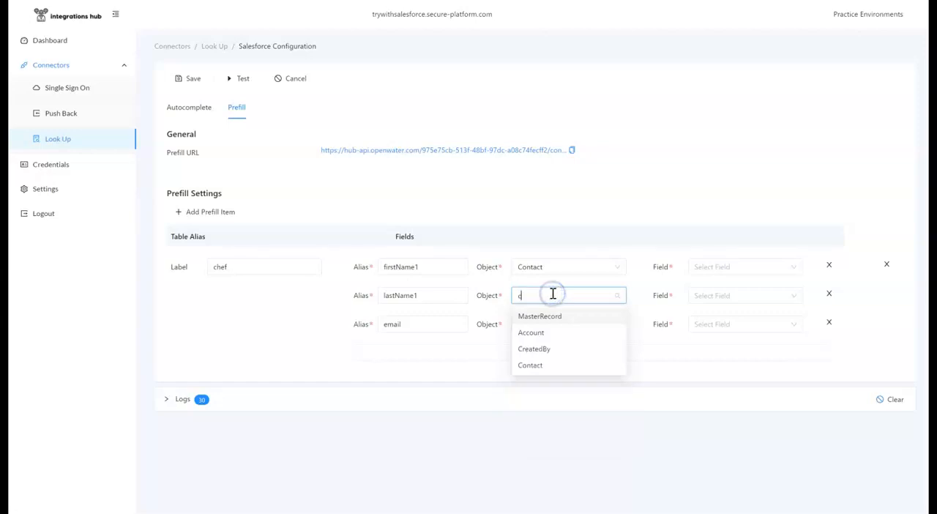
{"action": "left_click", "coordinate": [550, 315]}
{"action": "left_click", "coordinate": [550, 324]}
{"action": "type", "text": "conta"}
{"action": "left_click", "coordinate": [549, 345]}
Map the prefill aliases firstName1, lastName1 and email to the Contact fields FirstName, LastName and Email.
{"action": "left_click", "coordinate": [710, 266]}
{"action": "type", "text": "fi"}
{"action": "left_click", "coordinate": [709, 290]}
{"action": "left_click", "coordinate": [728, 291]}
{"action": "type", "text": "last"}
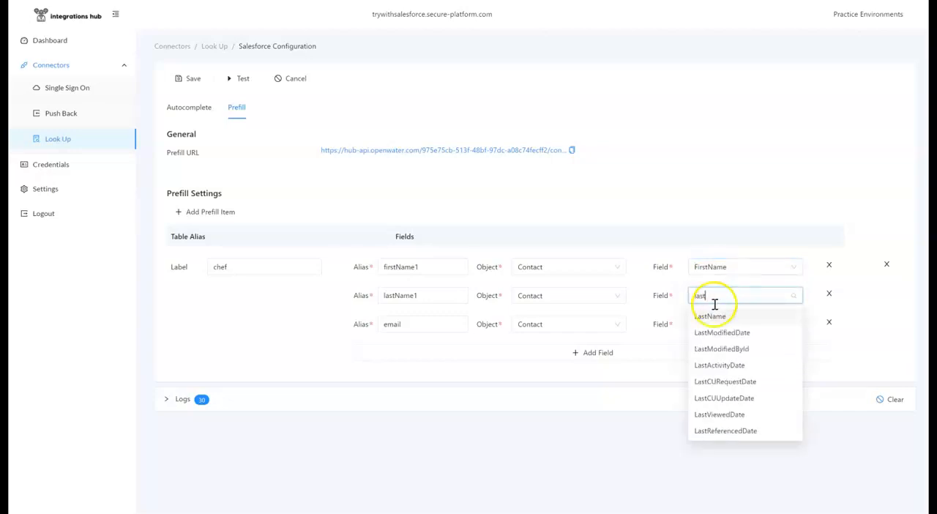
{"action": "left_click", "coordinate": [711, 316]}
{"action": "left_click", "coordinate": [717, 319]}
{"action": "type", "text": "ema"}
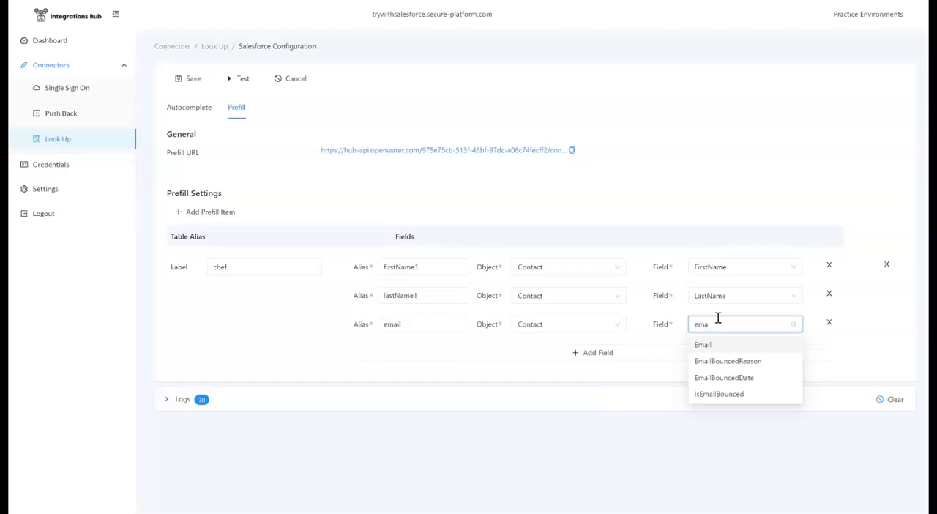
{"action": "left_click", "coordinate": [704, 345]}
Save the Chef Lookup connector and test it by searching the autocomplete for "ja" and picking the Burlington Textiles contact.
{"action": "left_click", "coordinate": [193, 80]}
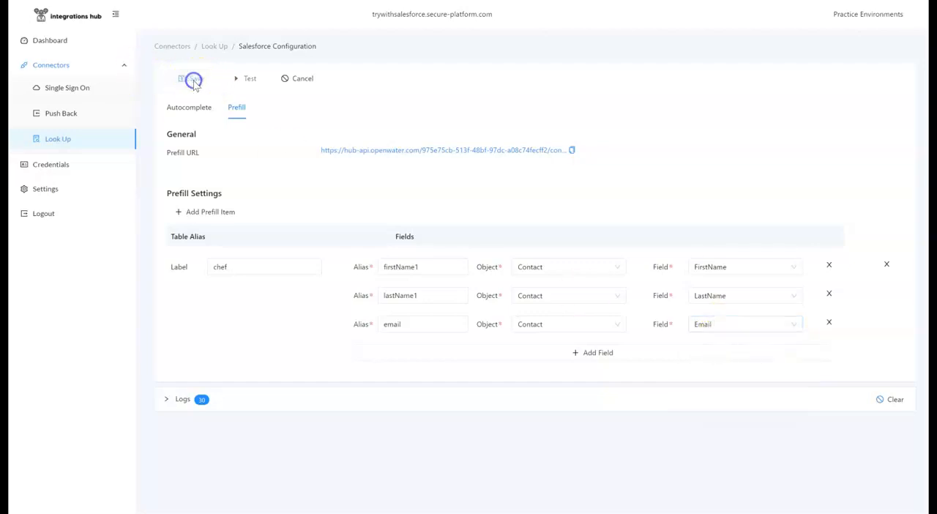
{"action": "left_click", "coordinate": [239, 80]}
{"action": "left_click", "coordinate": [549, 108]}
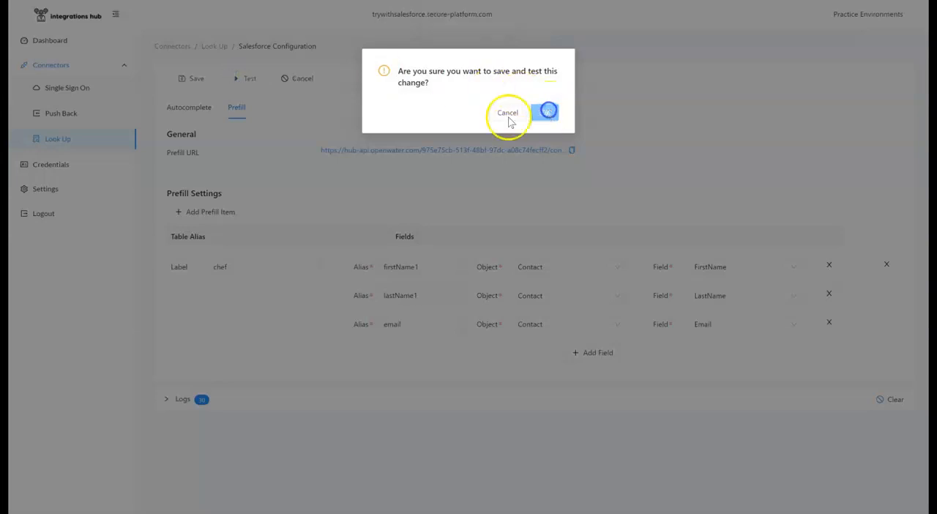
{"action": "left_click", "coordinate": [444, 101]}
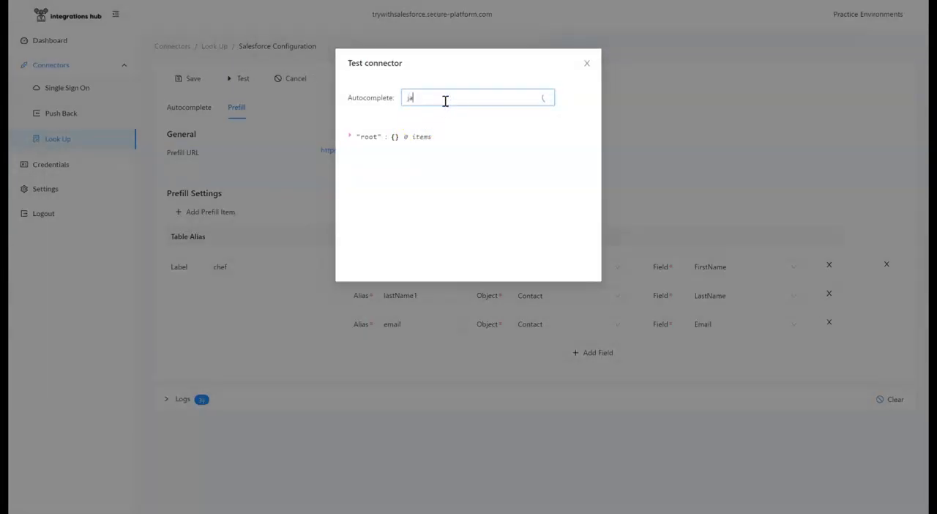
{"action": "left_click", "coordinate": [446, 127]}
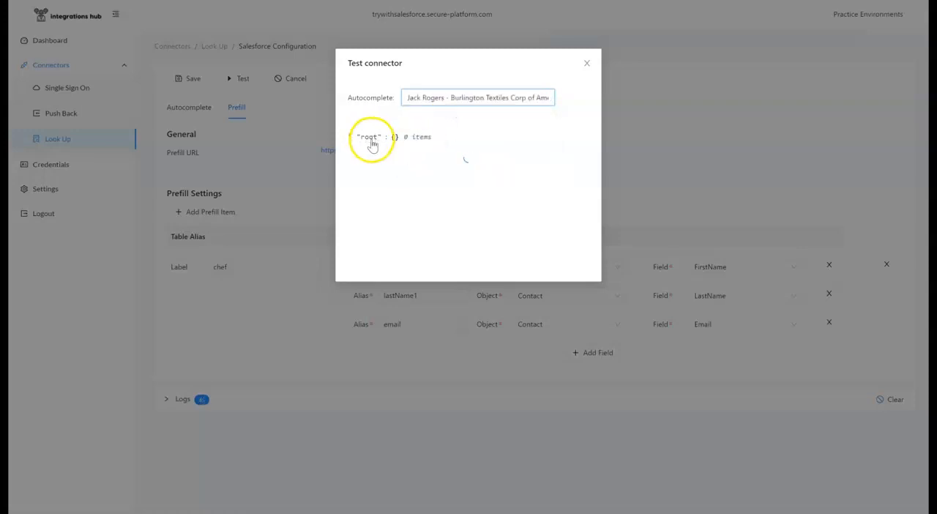
{"action": "scroll", "coordinate": [439, 183], "scroll_direction": "down", "scroll_amount": 2}
{"action": "scroll", "coordinate": [450, 204], "scroll_direction": "up", "scroll_amount": 3}
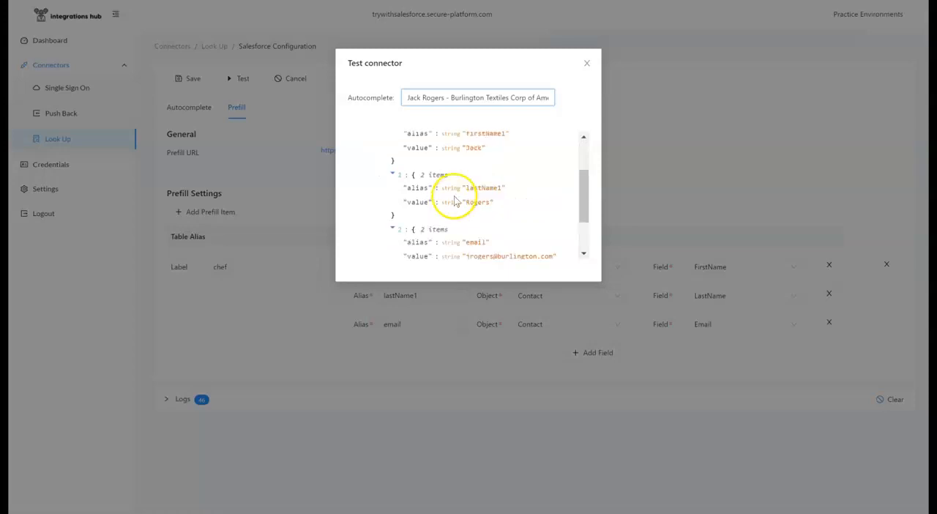
{"action": "left_click", "coordinate": [586, 65]}
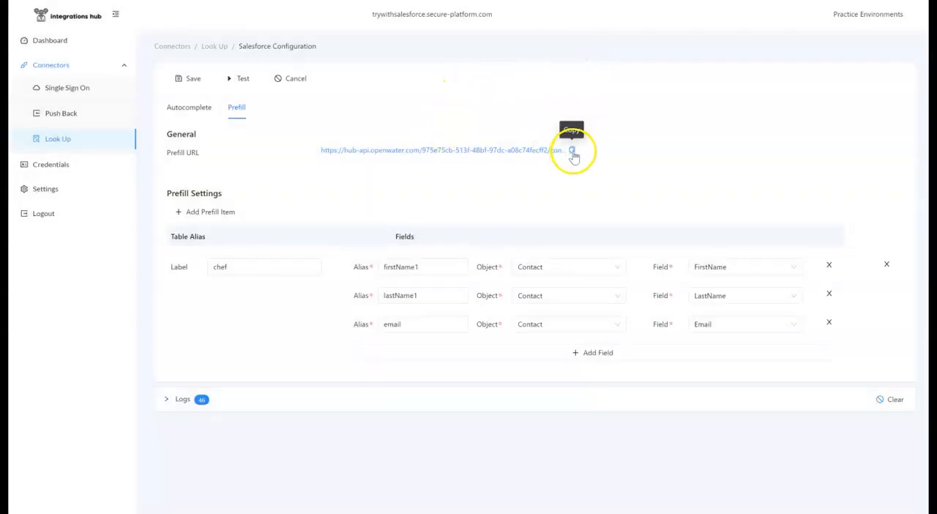
Copy the connector's autocomplete URL into the settings of the Search field in the OpenWater form editor.
{"action": "left_click", "coordinate": [205, 109]}
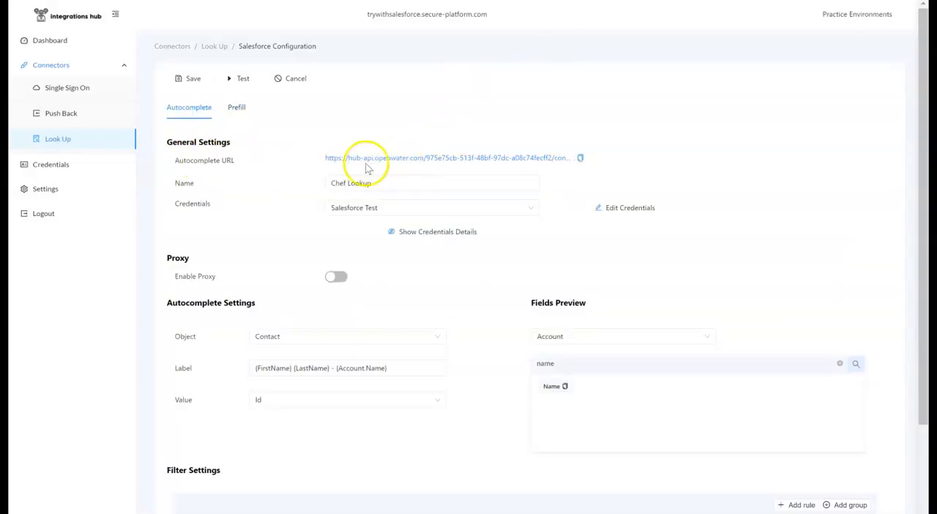
{"action": "left_click", "coordinate": [584, 158]}
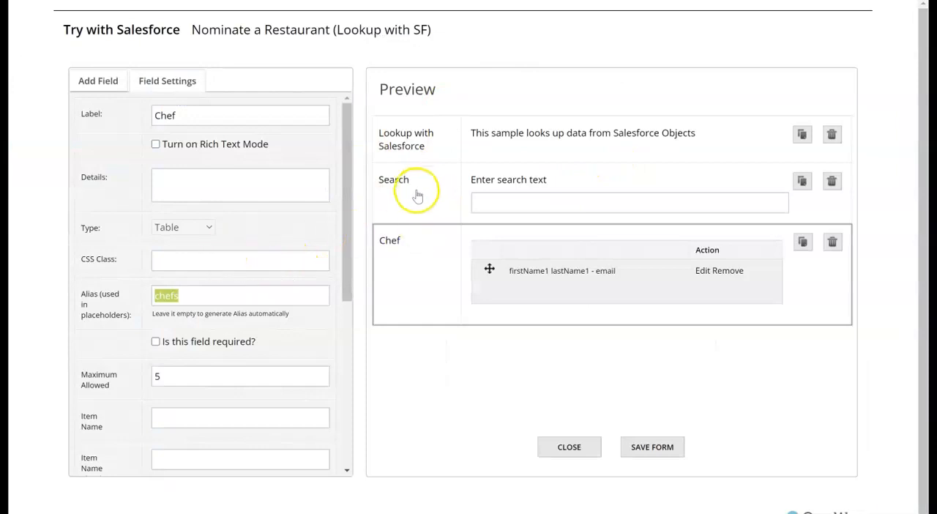
{"action": "left_click", "coordinate": [417, 194]}
{"action": "scroll", "coordinate": [245, 322], "scroll_direction": "down", "scroll_amount": 3}
{"action": "triple_click", "coordinate": [232, 378]}
{"action": "key", "text": "ctrl+v"}
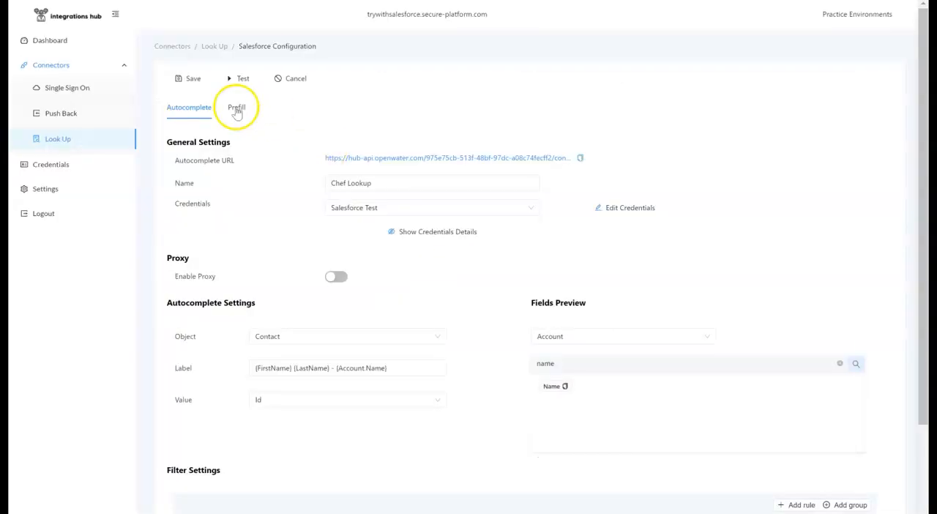
Copy the connector's prefill URL into the Search field's settings in the OpenWater form editor and save the form.
{"action": "left_click", "coordinate": [236, 107]}
{"action": "left_click", "coordinate": [573, 151]}
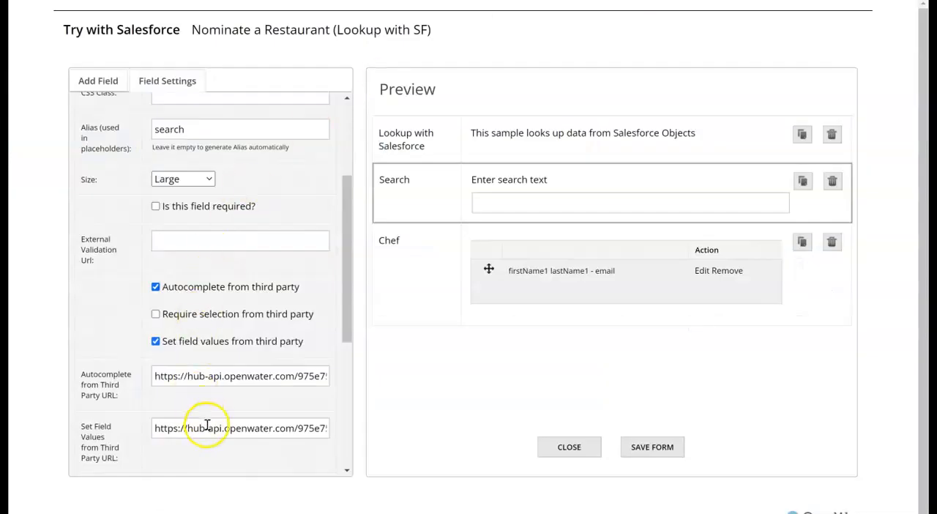
{"action": "triple_click", "coordinate": [207, 425]}
{"action": "key", "text": "ctrl+v"}
{"action": "left_click", "coordinate": [648, 446]}
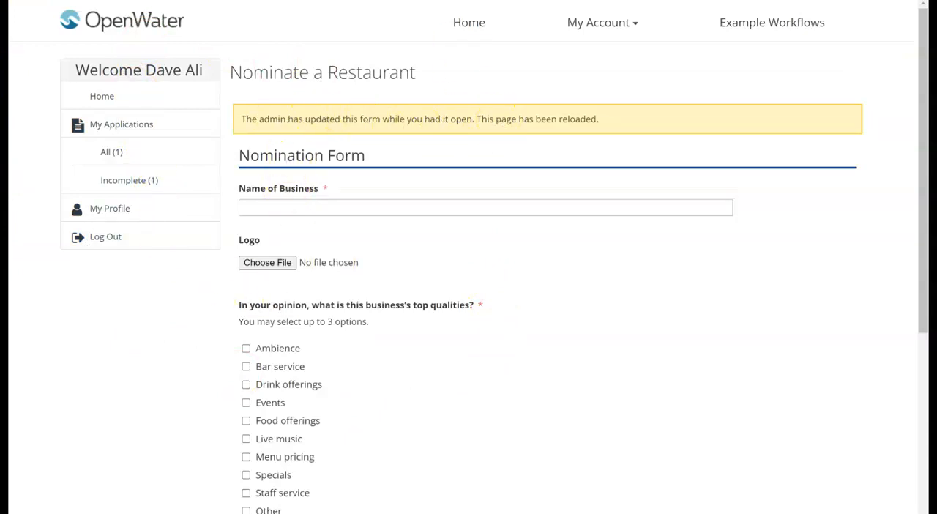
Reload the Nominate a Restaurant form, choose "Yes, Show me All Fields" and go to its Lookup with SF page.
{"action": "key", "text": "F5"}
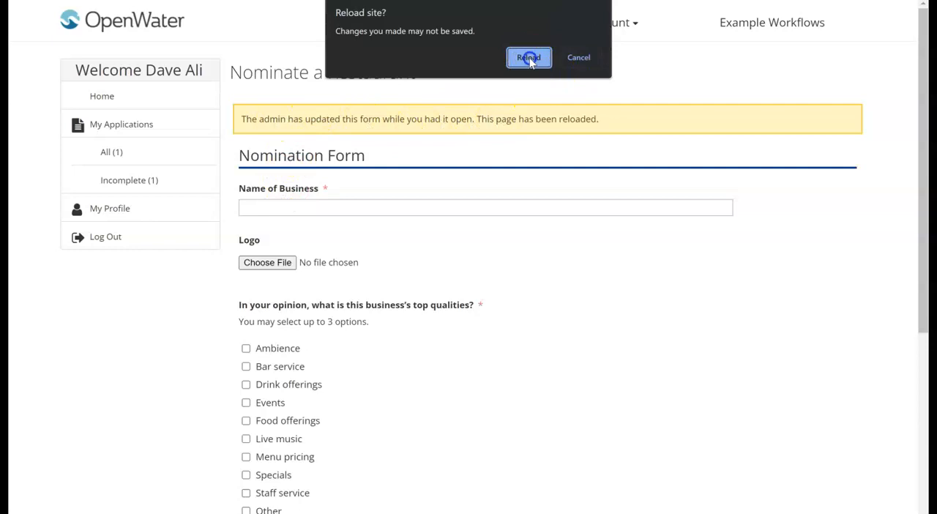
{"action": "left_click", "coordinate": [529, 59]}
{"action": "scroll", "coordinate": [284, 194], "scroll_direction": "down", "scroll_amount": 4}
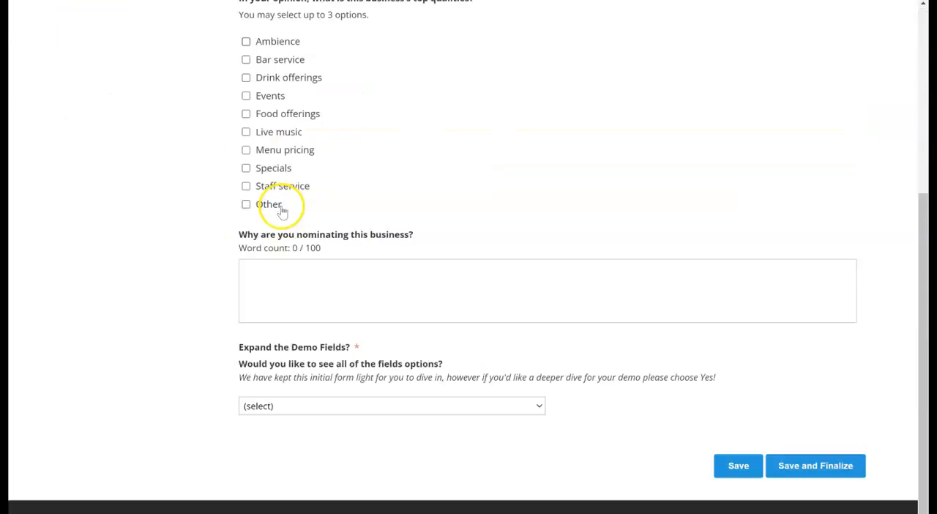
{"action": "left_click", "coordinate": [297, 394]}
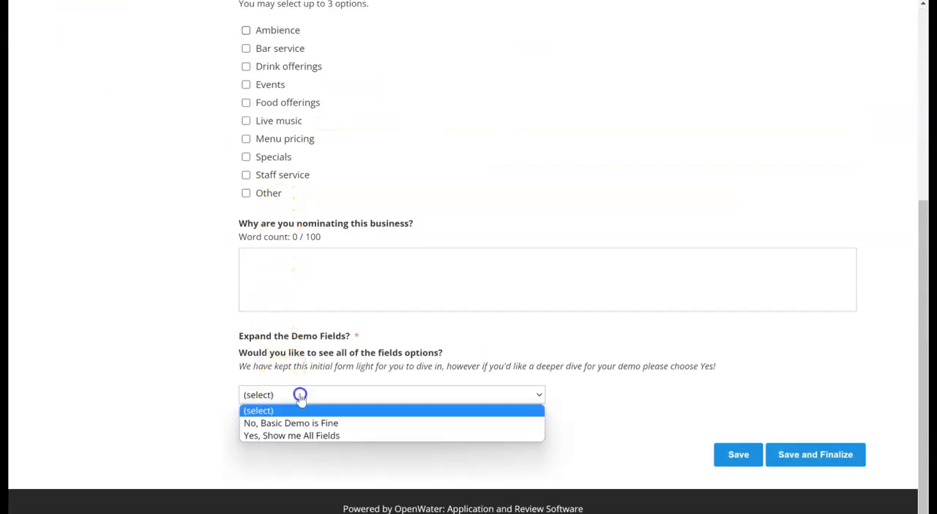
{"action": "left_click", "coordinate": [289, 438]}
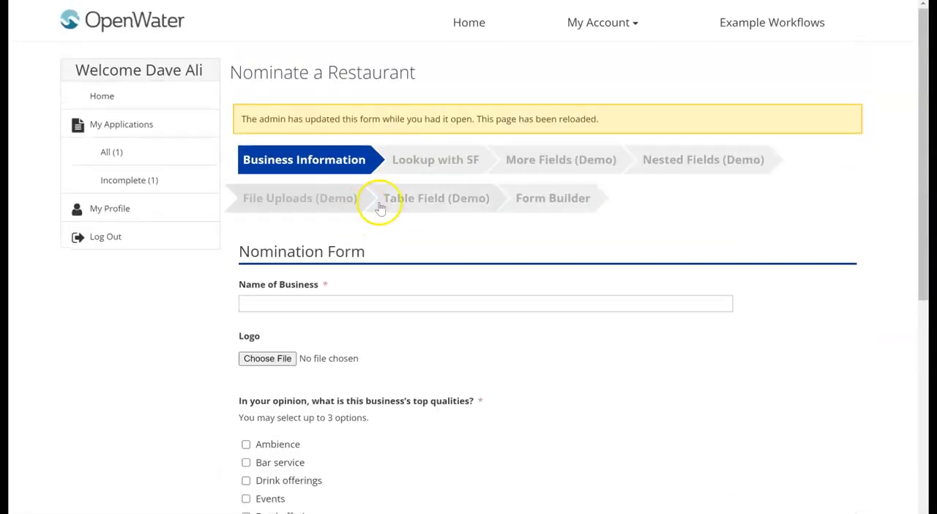
{"action": "left_click", "coordinate": [440, 167]}
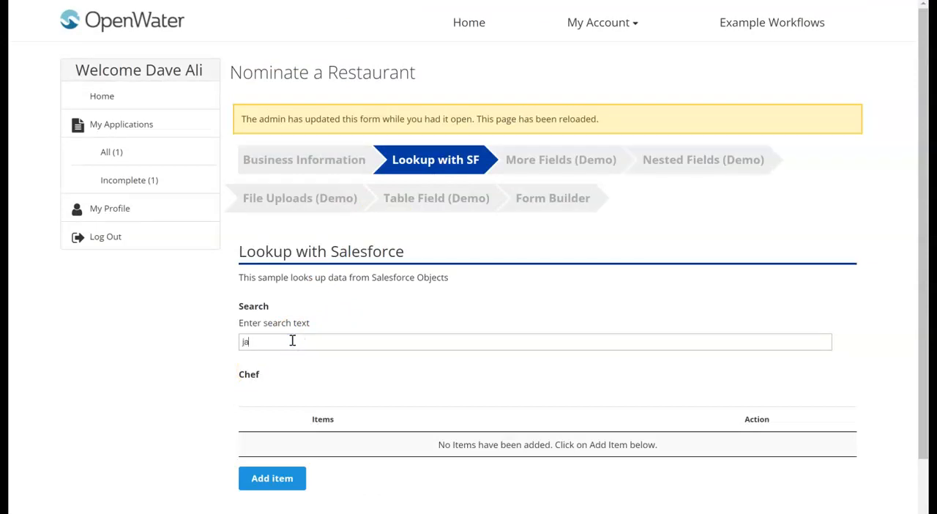
Search the Salesforce lookup for "ja" and add the sForce contact to the Chef table.
{"action": "left_click", "coordinate": [292, 341]}
{"action": "type", "text": "ja"}
{"action": "left_click", "coordinate": [302, 389]}
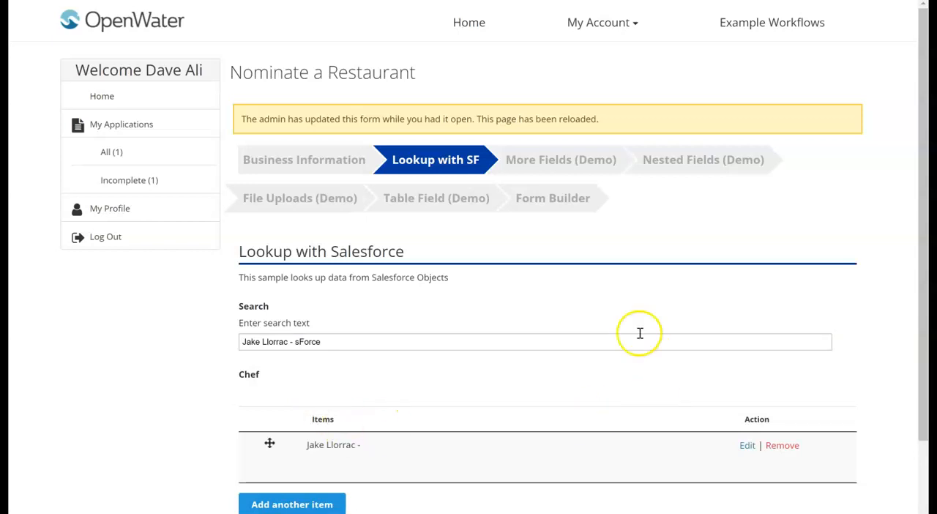
Search the Salesforce lookup for "jan" and add the University of Arizona contact to the Chef table.
{"action": "left_click", "coordinate": [423, 338]}
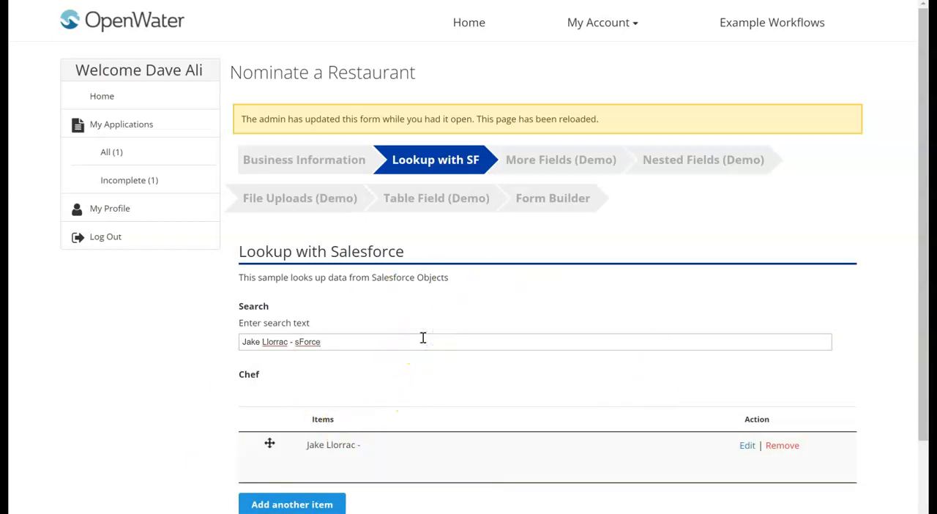
{"action": "type", "text": "jan"}
{"action": "left_click", "coordinate": [367, 359]}
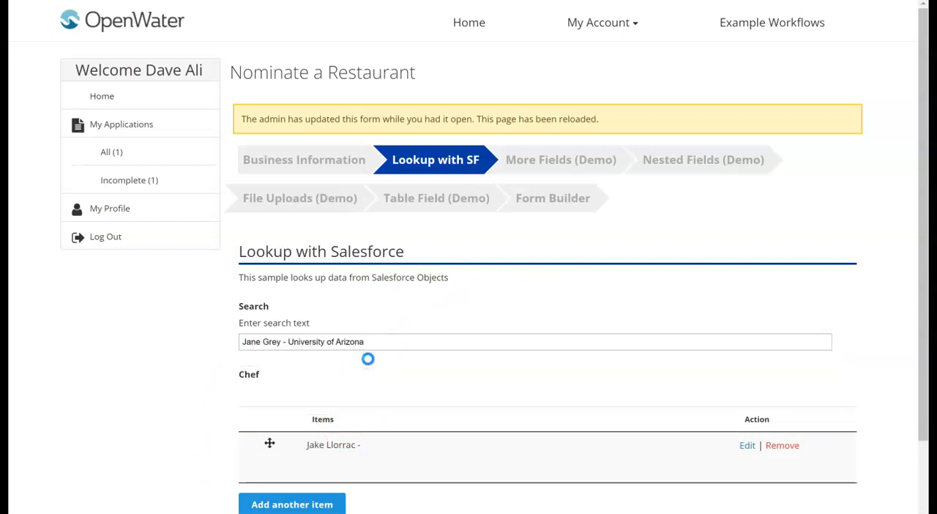
{"action": "scroll", "coordinate": [396, 298], "scroll_direction": "down", "scroll_amount": 1}
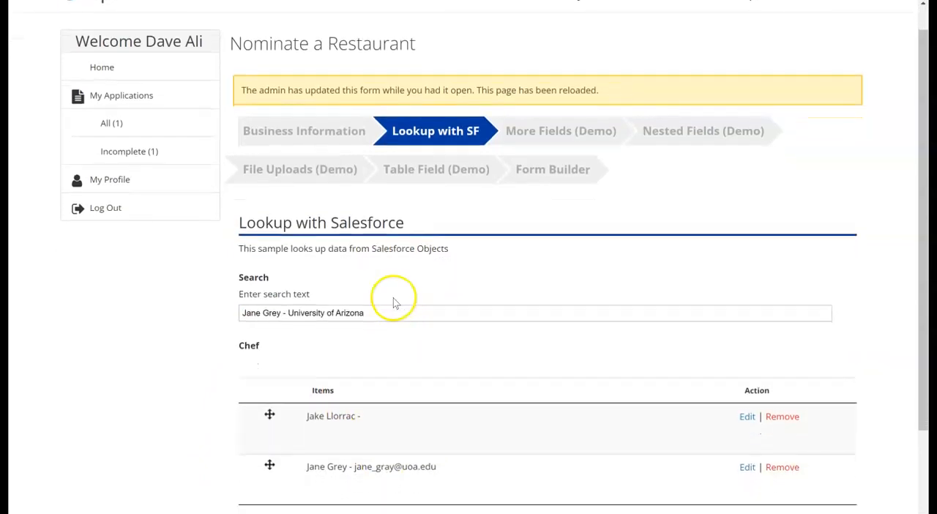
{"action": "scroll", "coordinate": [394, 303], "scroll_direction": "down", "scroll_amount": 2}
{"action": "scroll", "coordinate": [398, 309], "scroll_direction": "up", "scroll_amount": 3}
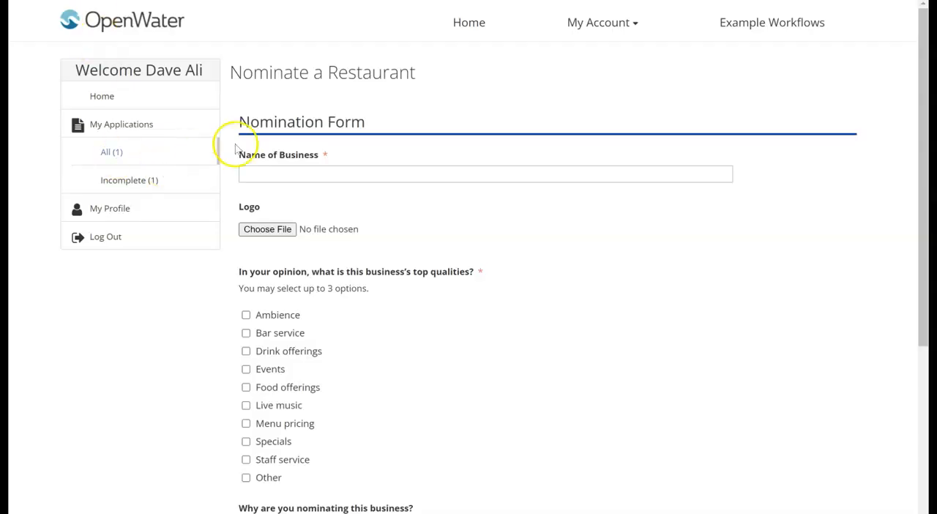
Fill in the nomination with business name McDonalds, top qualities Bar service and Drink offerings, and reason "It is delicious".
{"action": "left_click", "coordinate": [306, 171]}
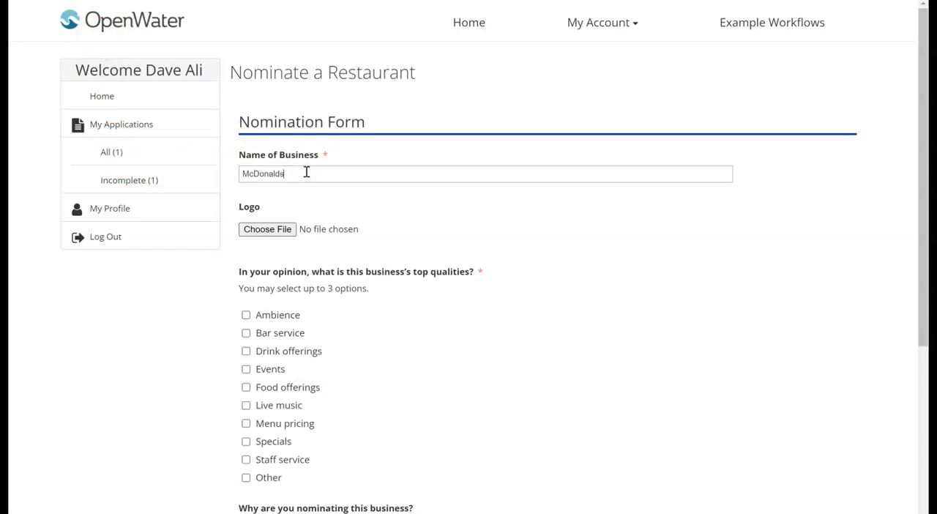
{"action": "left_click", "coordinate": [268, 333]}
{"action": "left_click", "coordinate": [271, 350]}
{"action": "scroll", "coordinate": [351, 313], "scroll_direction": "down", "scroll_amount": 1}
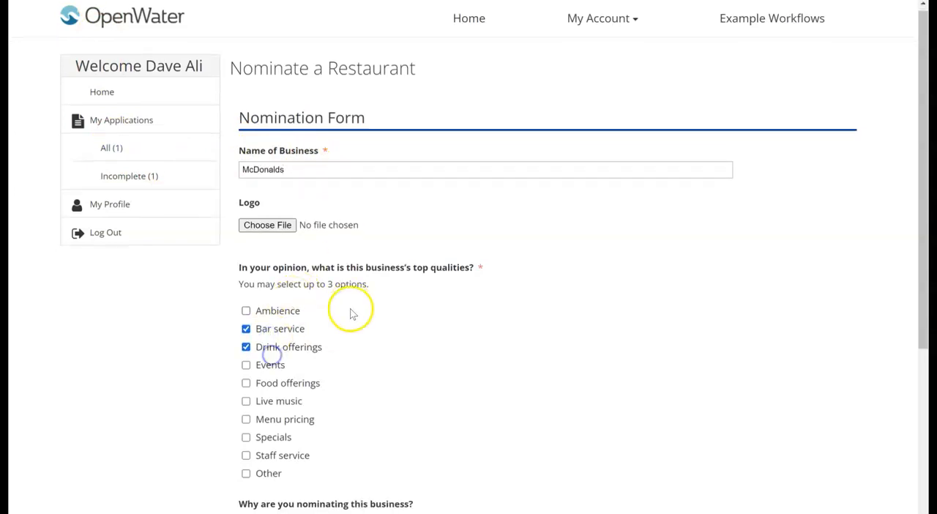
{"action": "scroll", "coordinate": [345, 322], "scroll_direction": "down", "scroll_amount": 3}
{"action": "left_click", "coordinate": [332, 357]}
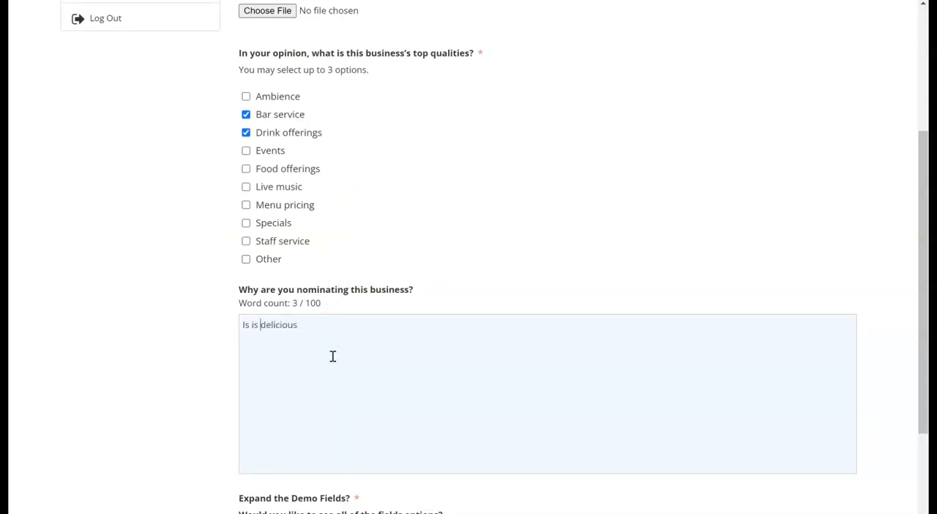
{"action": "left_click", "coordinate": [483, 303]}
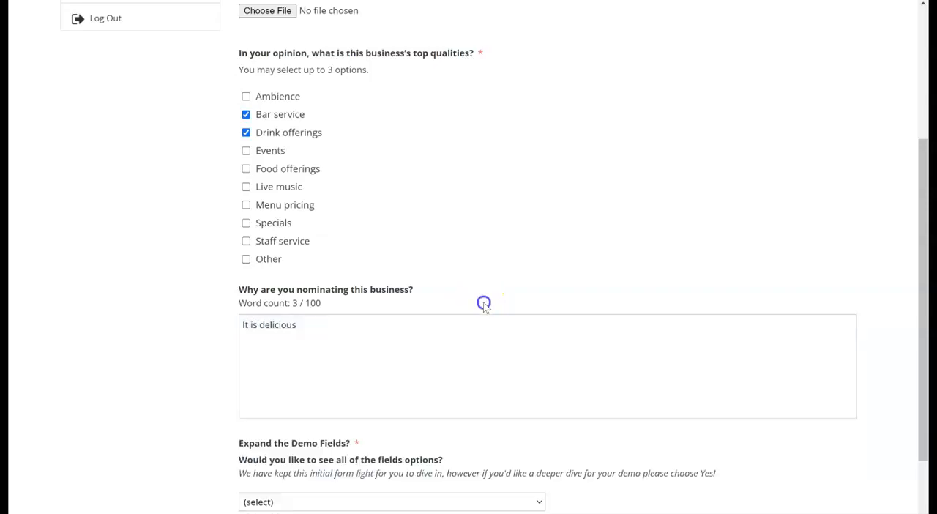
Set the demo fields option to "No, Basic Demo is Fine", then finalize and submit the nomination.
{"action": "scroll", "coordinate": [414, 403], "scroll_direction": "down", "scroll_amount": 1}
{"action": "left_click", "coordinate": [373, 400]}
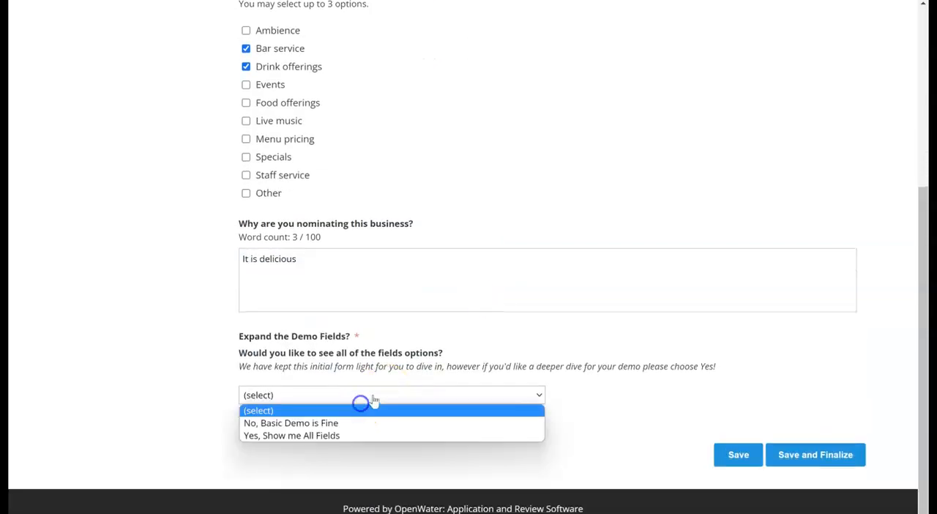
{"action": "left_click", "coordinate": [344, 424]}
{"action": "left_click", "coordinate": [806, 454]}
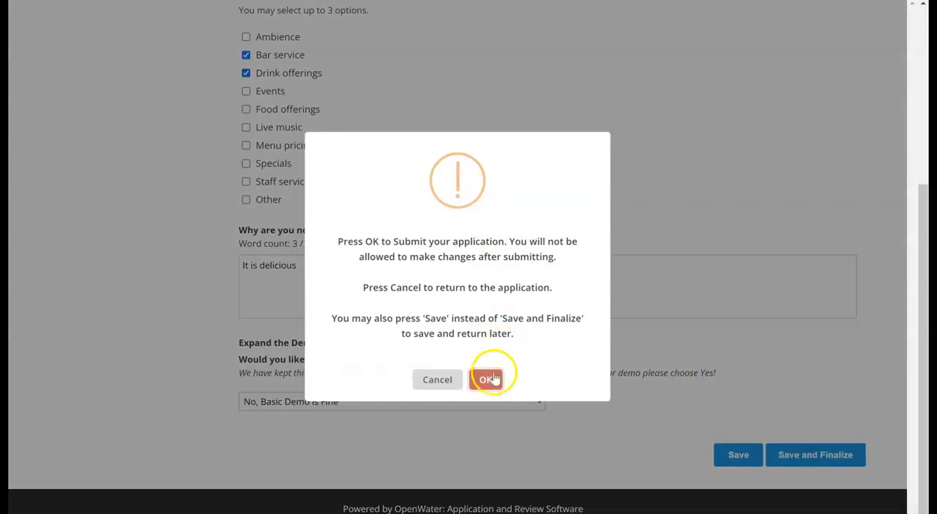
{"action": "left_click", "coordinate": [486, 375]}
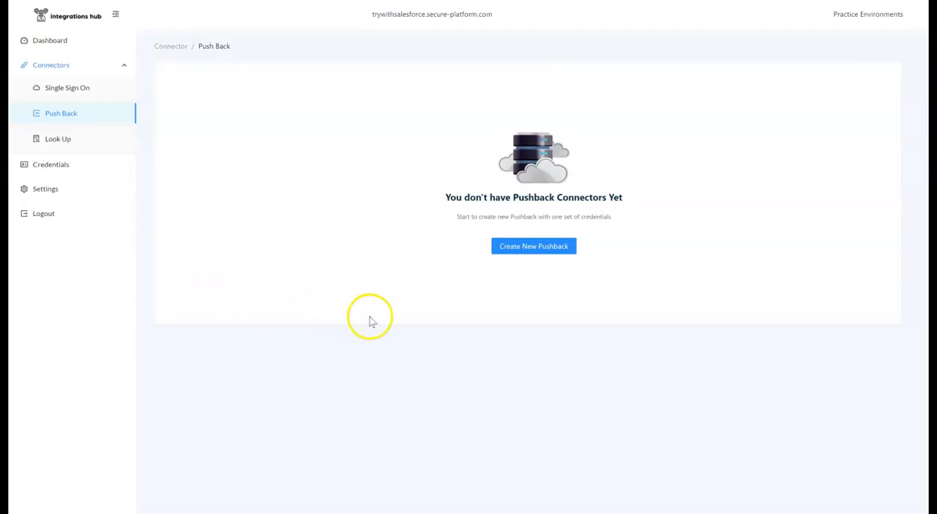
In Integrations Hub, create a Salesforce pushback connector named Restaurants and enable the Complete status.
{"action": "left_click", "coordinate": [544, 255]}
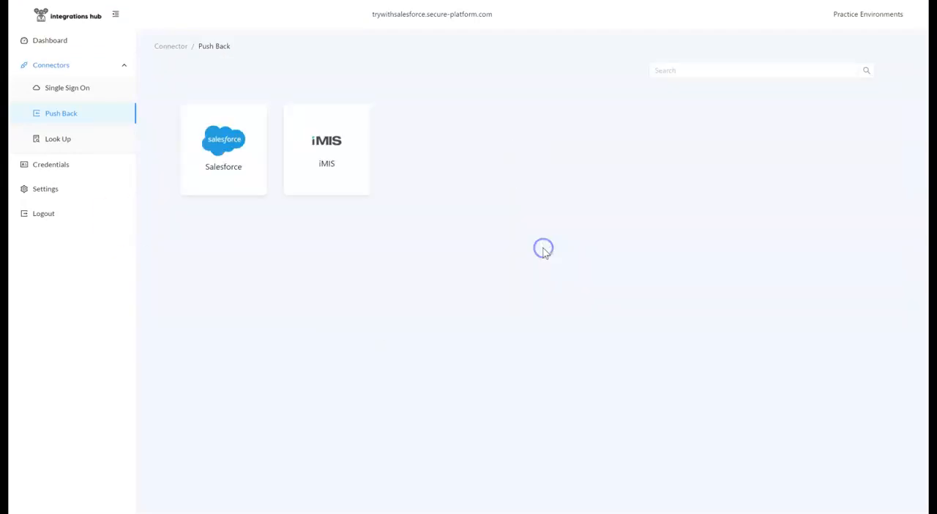
{"action": "left_click", "coordinate": [232, 145]}
{"action": "left_click", "coordinate": [359, 261]}
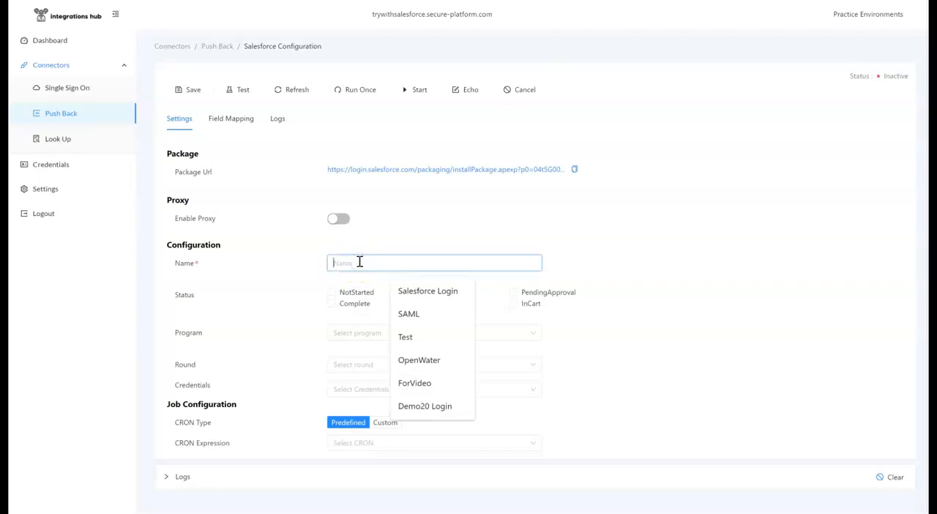
{"action": "type", "text": "Restaurants"}
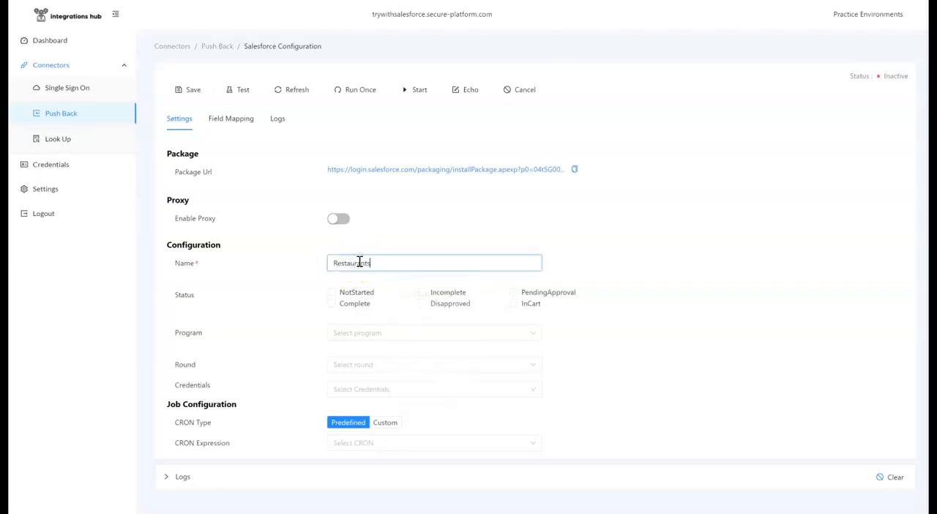
{"action": "left_click", "coordinate": [352, 310]}
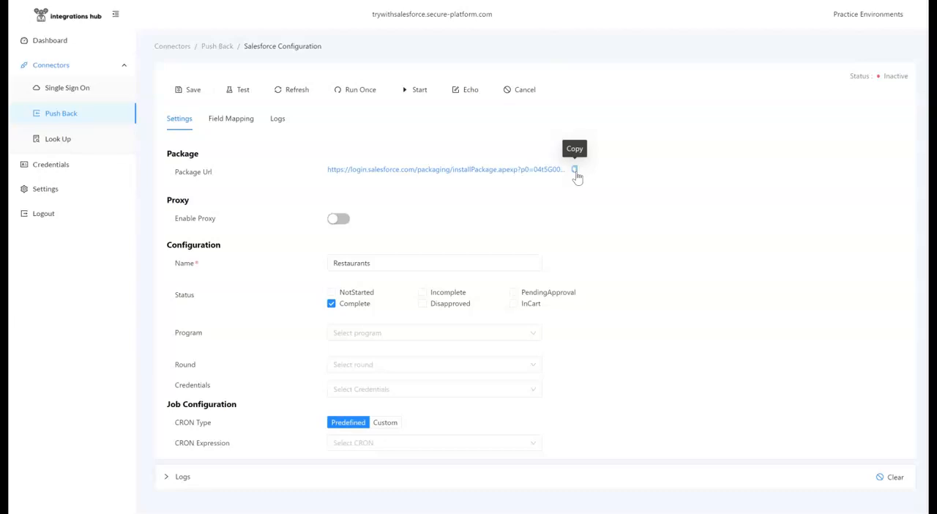
Set the pushback's program to Nominate a Restaurant, its round to Nomination Form and its credentials to Salesforce Test.
{"action": "left_click", "coordinate": [386, 334]}
{"action": "left_click", "coordinate": [389, 355]}
{"action": "left_click", "coordinate": [386, 363]}
{"action": "left_click", "coordinate": [377, 387]}
{"action": "left_click", "coordinate": [375, 388]}
{"action": "left_click", "coordinate": [367, 429]}
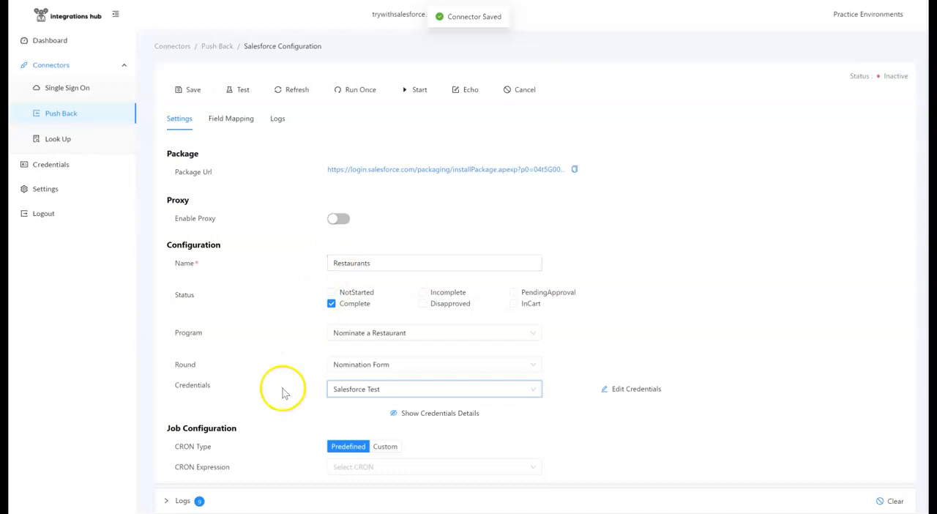
Schedule the pushback job with the predefined CRON expression Every 2 Hours, save the connector and open its field mapping.
{"action": "left_click", "coordinate": [335, 466]}
{"action": "left_click", "coordinate": [360, 448]}
{"action": "left_click", "coordinate": [179, 91]}
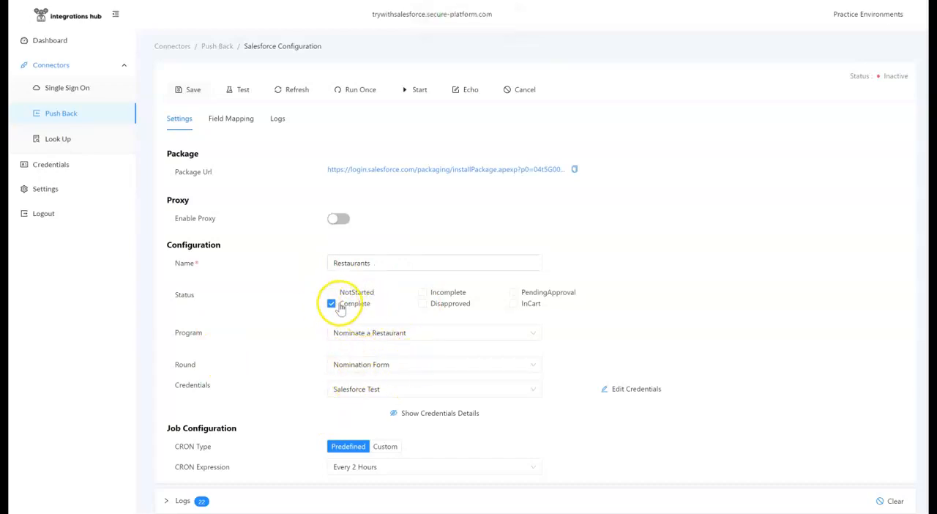
{"action": "left_click", "coordinate": [244, 116]}
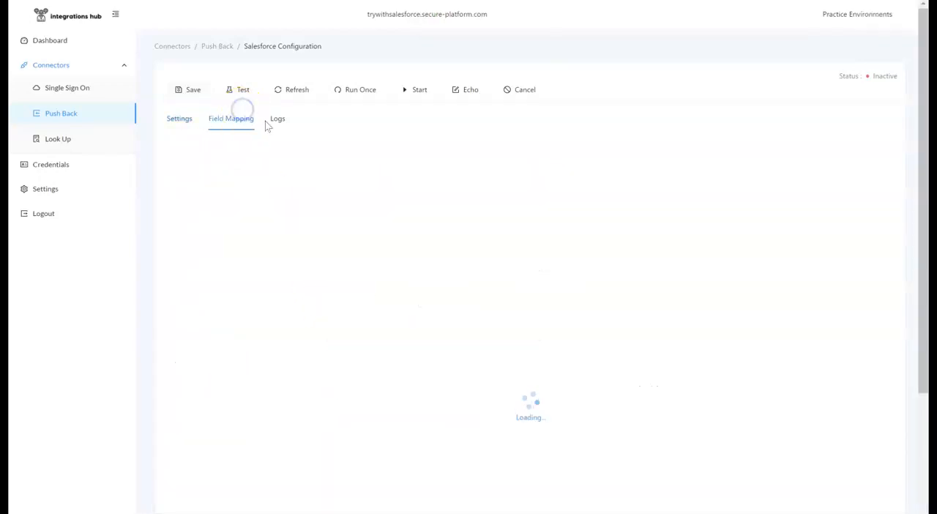
Initialize the pushback's mapping fields and review the OpenWater-to-Salesforce field pairs on OW_Application__c.
{"action": "left_click", "coordinate": [852, 148]}
{"action": "left_click", "coordinate": [581, 133]}
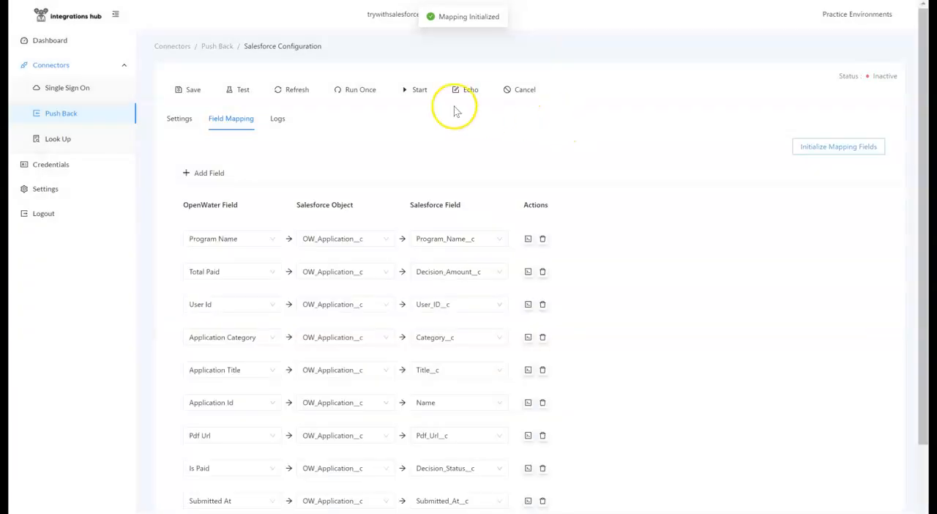
{"action": "scroll", "coordinate": [328, 178], "scroll_direction": "down", "scroll_amount": 3}
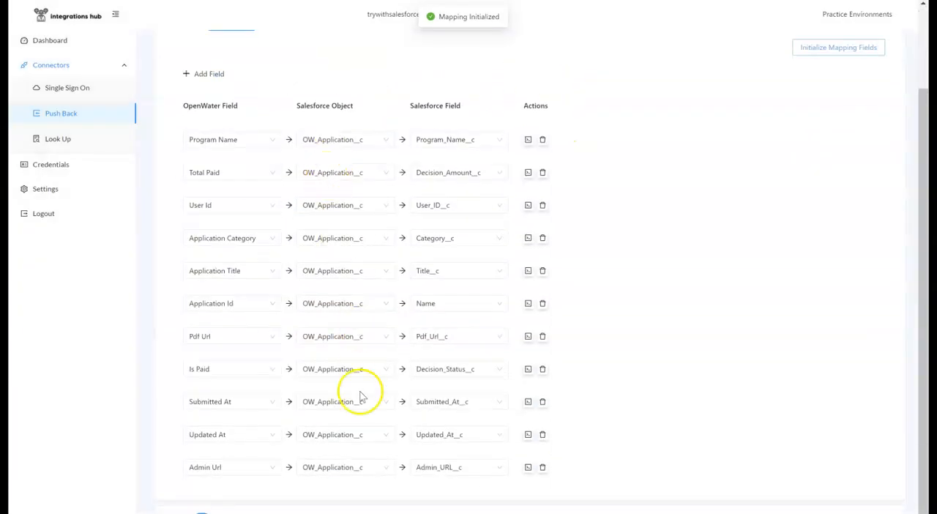
{"action": "scroll", "coordinate": [356, 461], "scroll_direction": "up", "scroll_amount": 3}
{"action": "scroll", "coordinate": [324, 235], "scroll_direction": "down", "scroll_amount": 3}
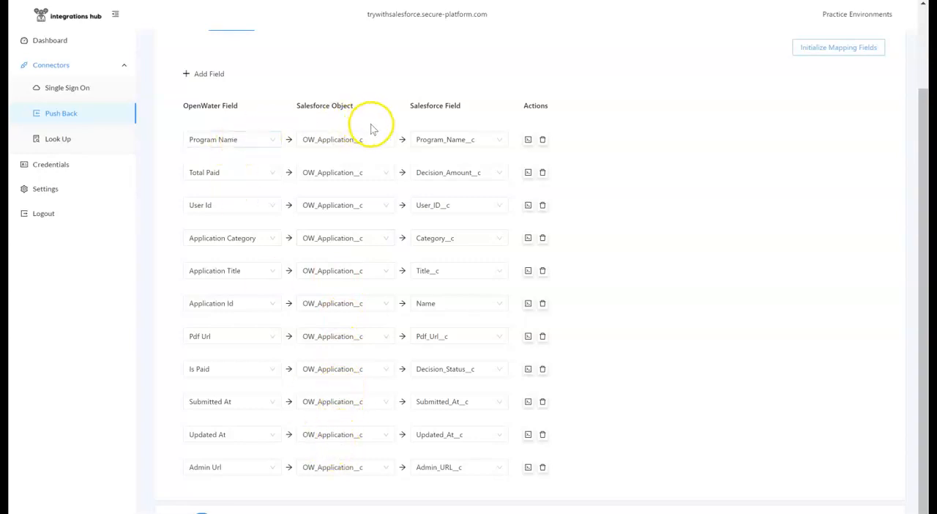
{"action": "scroll", "coordinate": [441, 326], "scroll_direction": "up", "scroll_amount": 3}
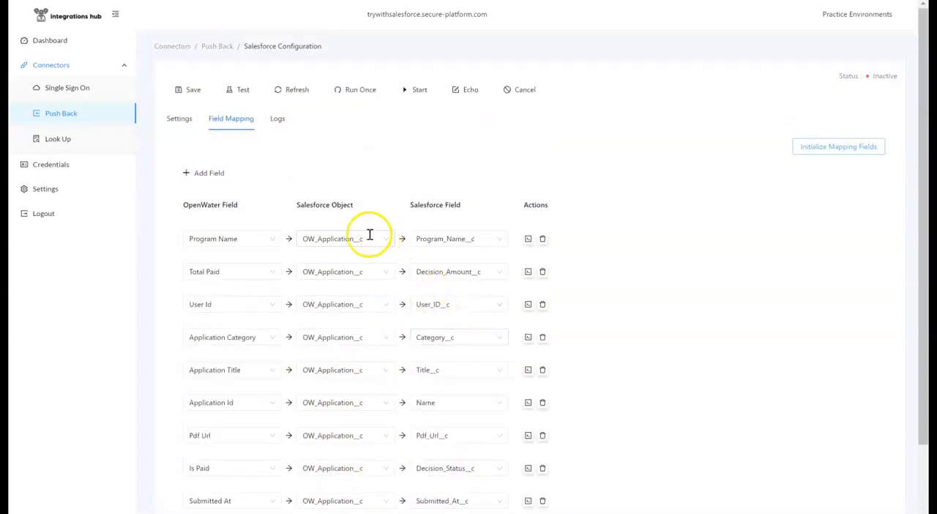
Save the initialized mapping, run the Restaurants pushback once and open its logs.
{"action": "left_click", "coordinate": [194, 89]}
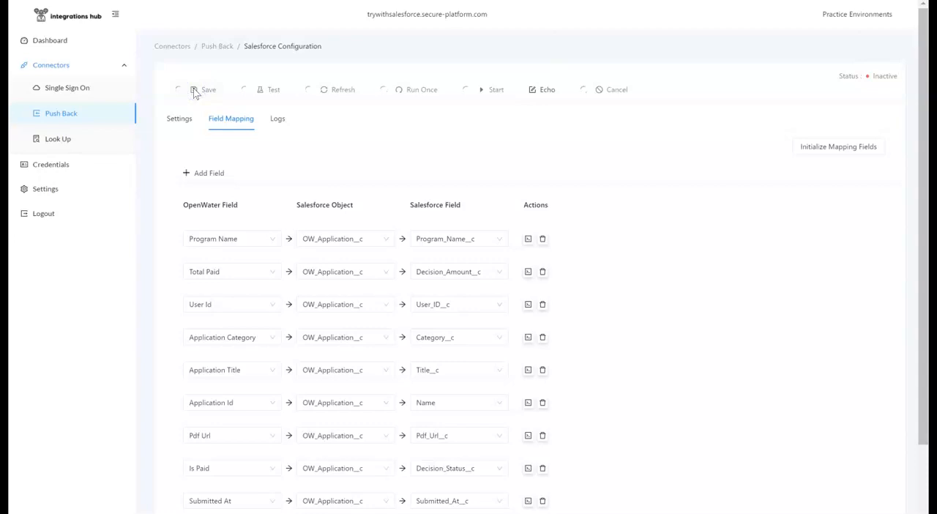
{"action": "left_click", "coordinate": [359, 95]}
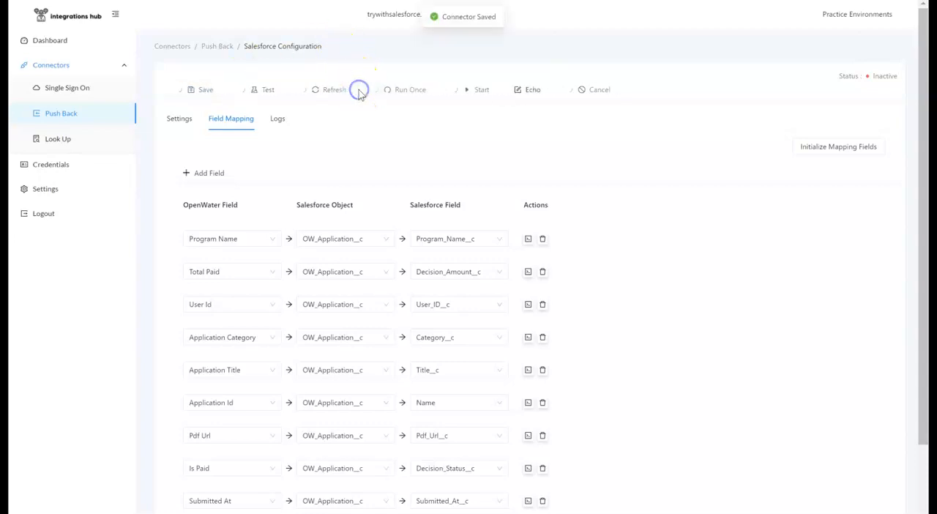
{"action": "left_click", "coordinate": [279, 121]}
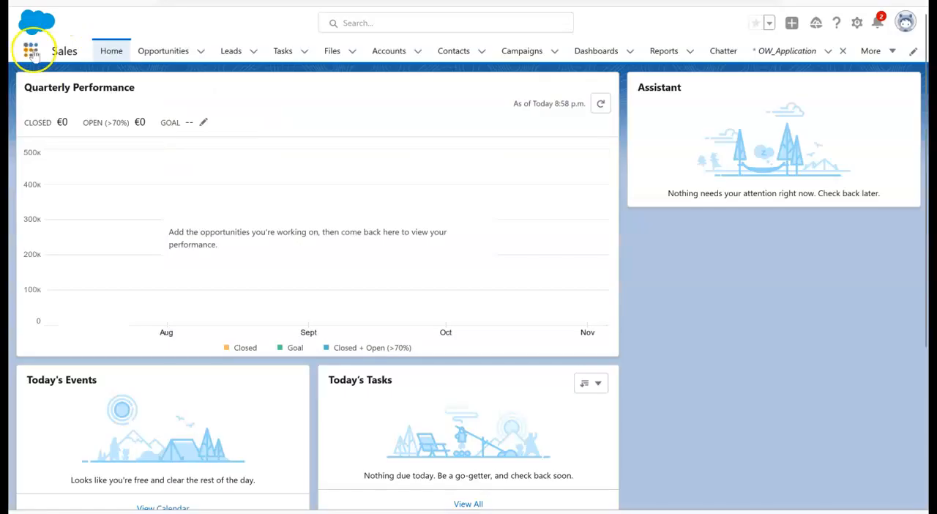
Switch to Salesforce, find the OW_Application object, open record 23 and examine its pushed details and linked user.
{"action": "left_click", "coordinate": [30, 48]}
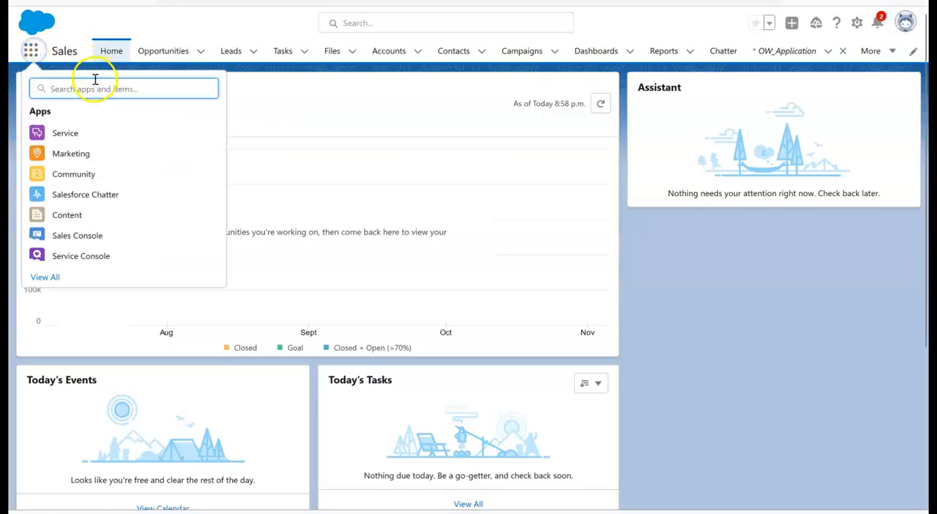
{"action": "type", "text": "OW"}
{"action": "left_click", "coordinate": [89, 168]}
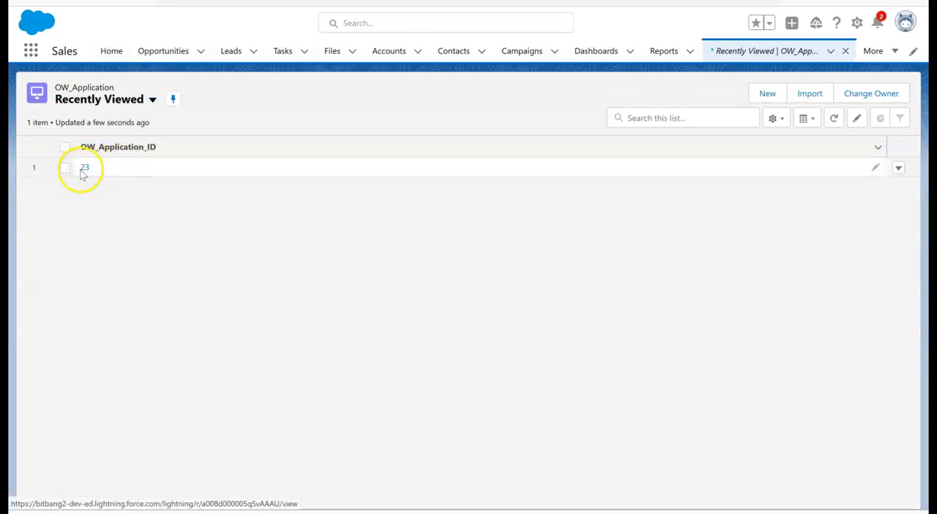
{"action": "left_click", "coordinate": [85, 168]}
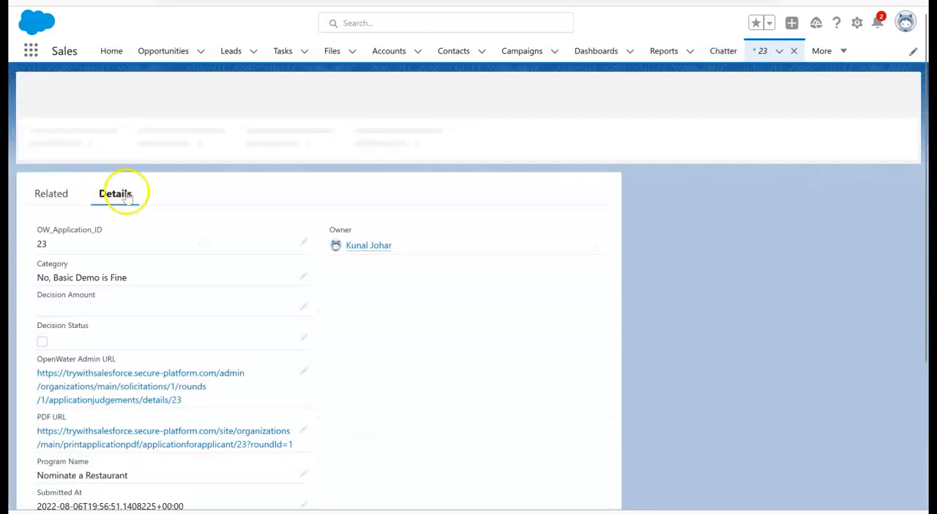
{"action": "scroll", "coordinate": [96, 259], "scroll_direction": "down", "scroll_amount": 3}
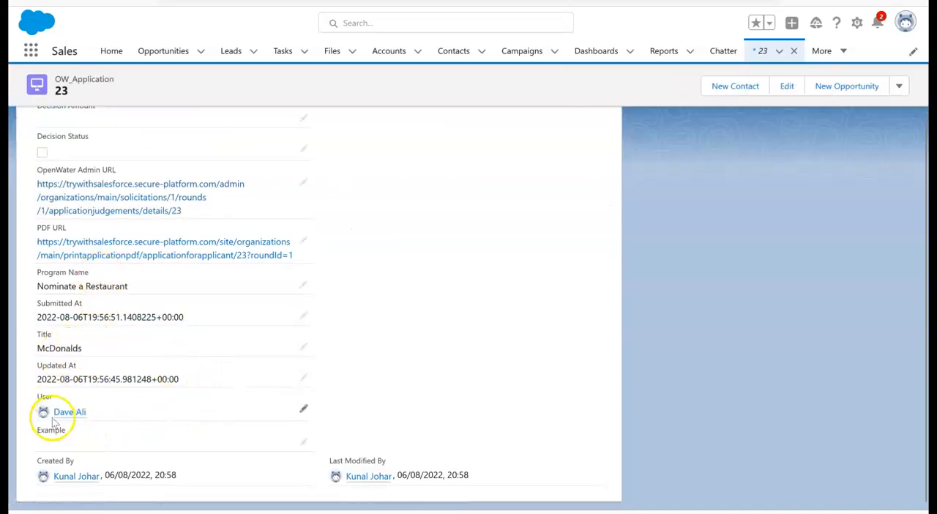
{"action": "mouse_move", "coordinate": [73, 421]}
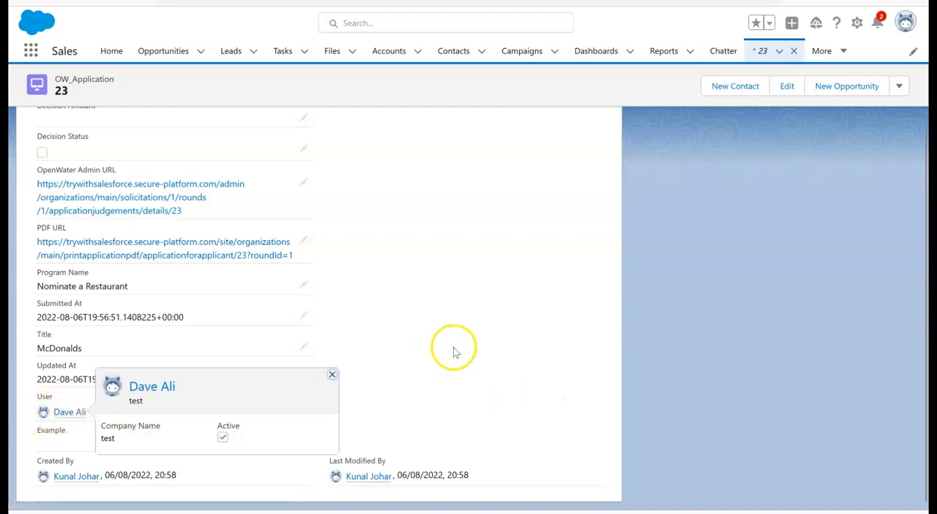
{"action": "scroll", "coordinate": [463, 347], "scroll_direction": "up", "scroll_amount": 3}
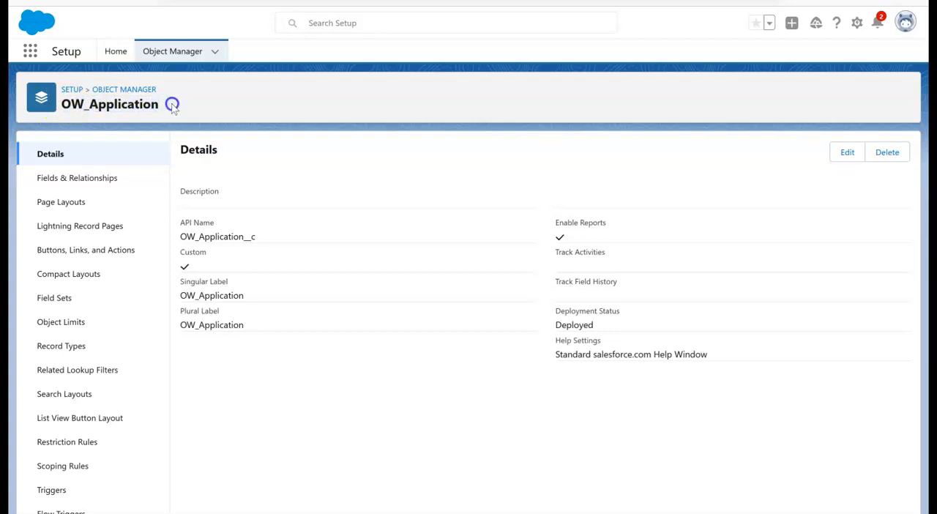
Examine the fields and relationships of OW_Application in Object Manager, including the custom Example text field.
{"action": "left_click", "coordinate": [79, 180]}
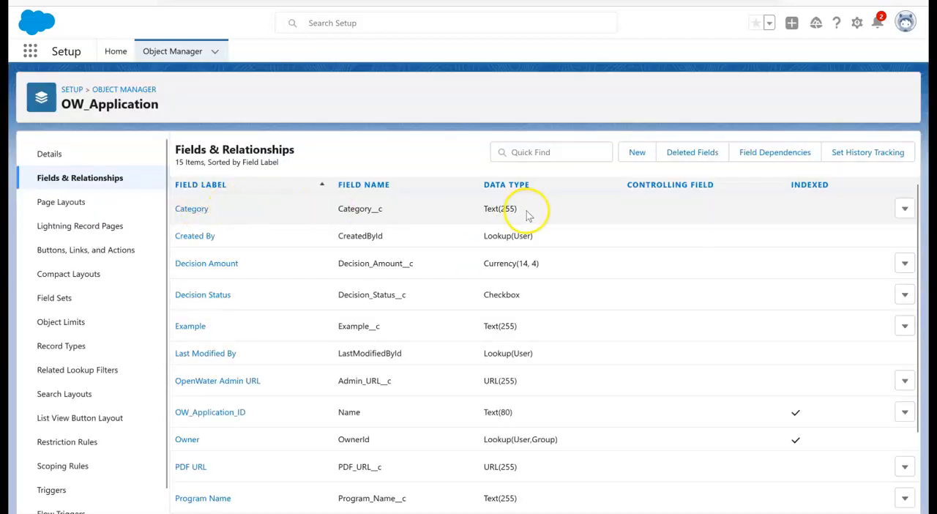
{"action": "scroll", "coordinate": [533, 406], "scroll_direction": "down", "scroll_amount": 2}
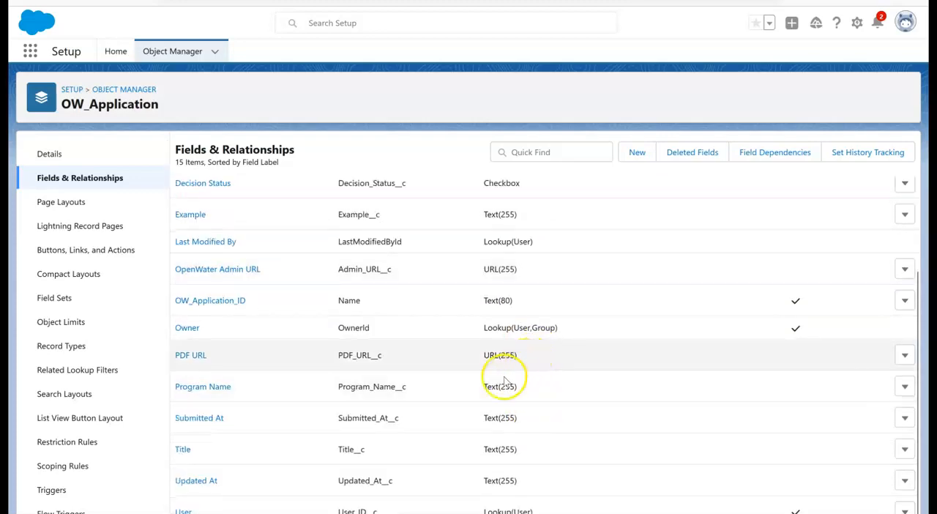
{"action": "left_click_drag", "start_coordinate": [555, 218], "coordinate": [455, 218]}
{"action": "left_click_drag", "start_coordinate": [217, 212], "coordinate": [177, 212]}
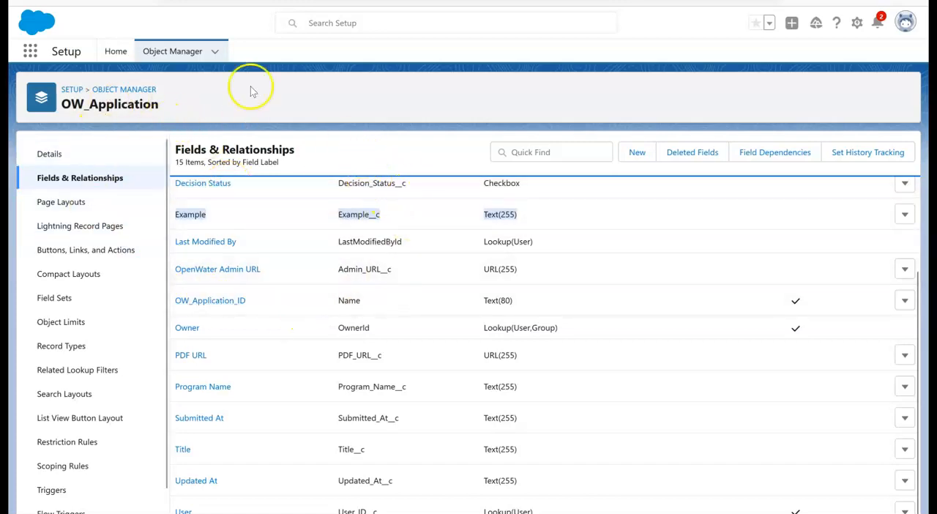
Switch back to Integrations Hub, reload the Salesforce pushback configuration and reopen its field mapping.
{"action": "left_click", "coordinate": [74, 1]}
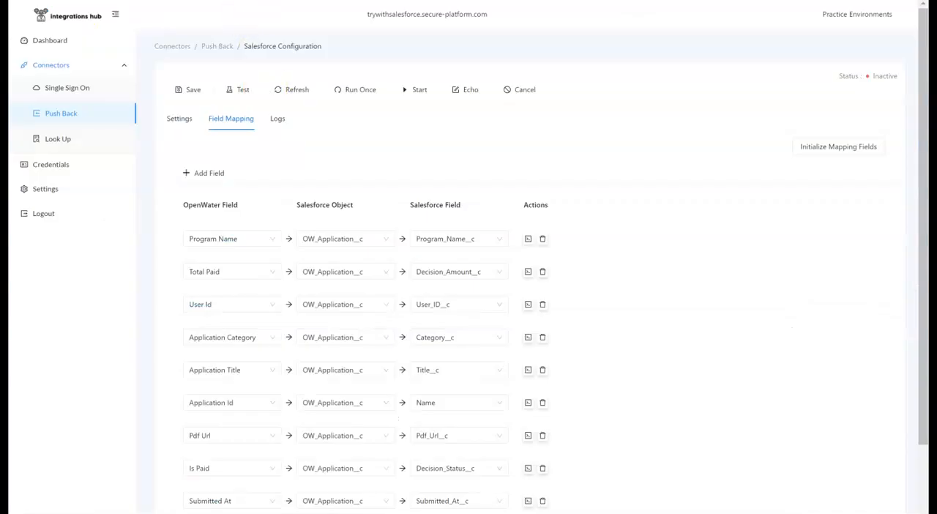
{"action": "key", "text": "F5"}
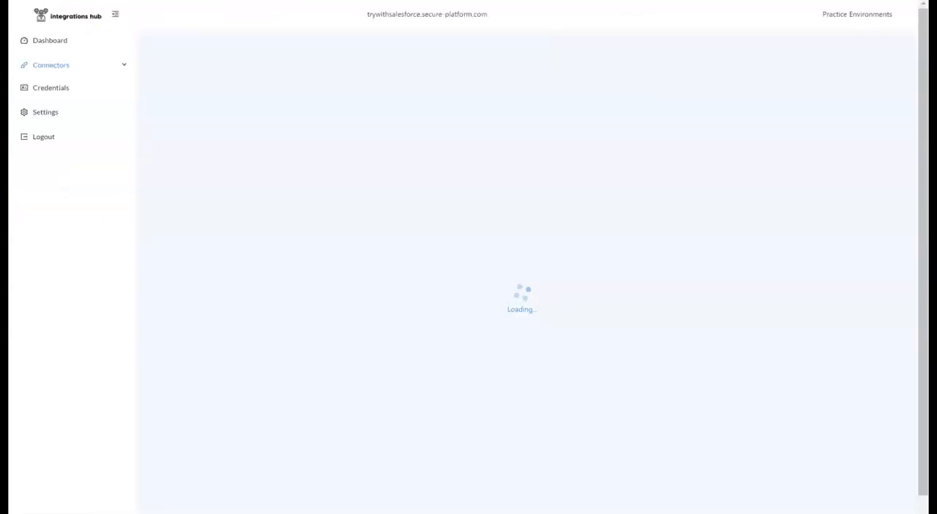
{"action": "left_click", "coordinate": [222, 120]}
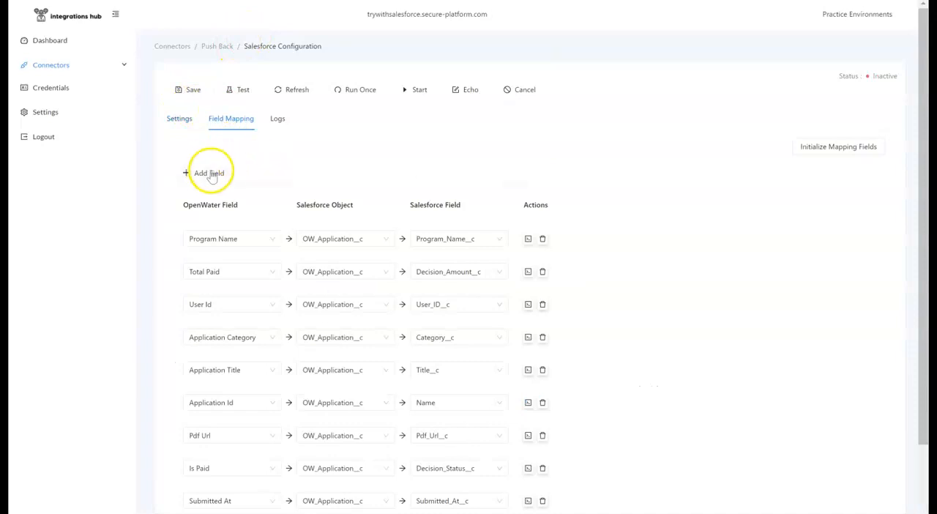
Add a field mapping from the OpenWater whyAreYouNominating field to Example__c on the OW_Application__c object.
{"action": "left_click", "coordinate": [213, 173]}
{"action": "scroll", "coordinate": [314, 136], "scroll_direction": "down", "scroll_amount": 2}
{"action": "left_click", "coordinate": [338, 466]}
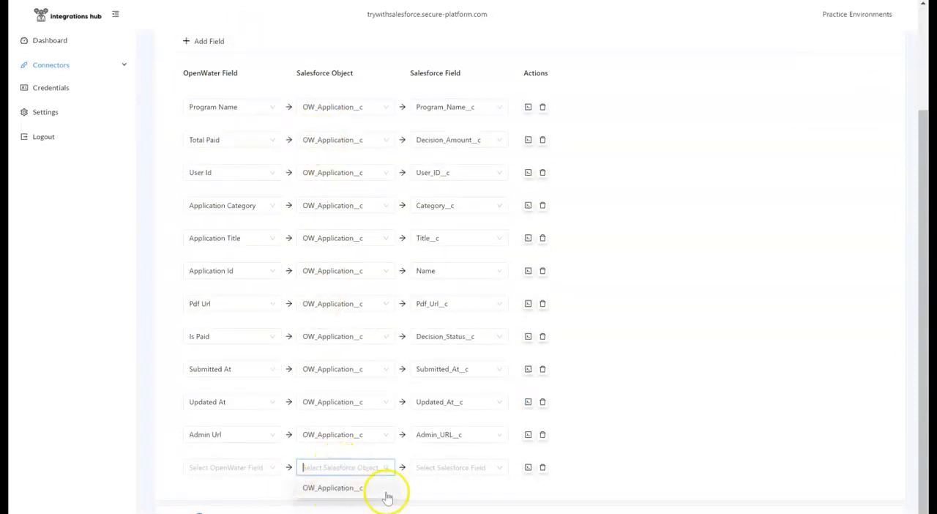
{"action": "left_click", "coordinate": [354, 488]}
{"action": "left_click", "coordinate": [459, 470]}
{"action": "type", "text": "exa"}
{"action": "left_click", "coordinate": [439, 488]}
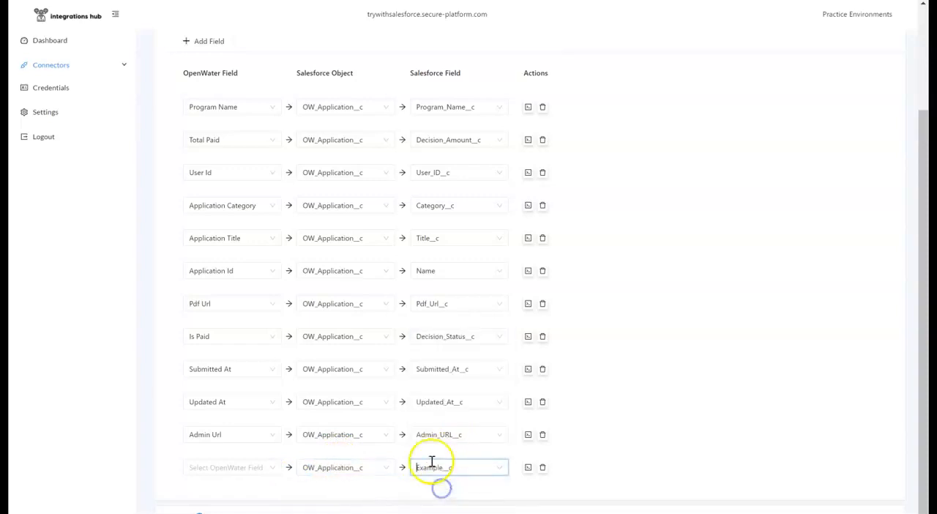
{"action": "left_click", "coordinate": [264, 469]}
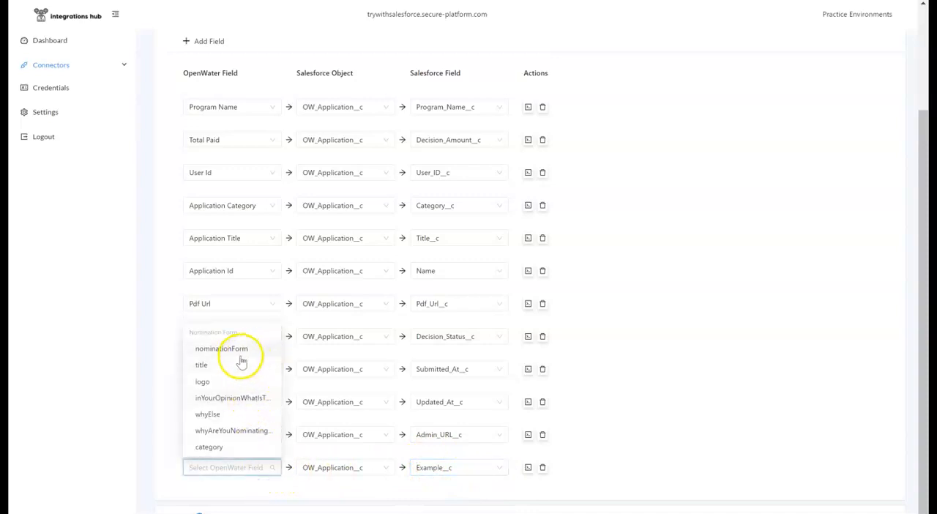
{"action": "left_click", "coordinate": [234, 432]}
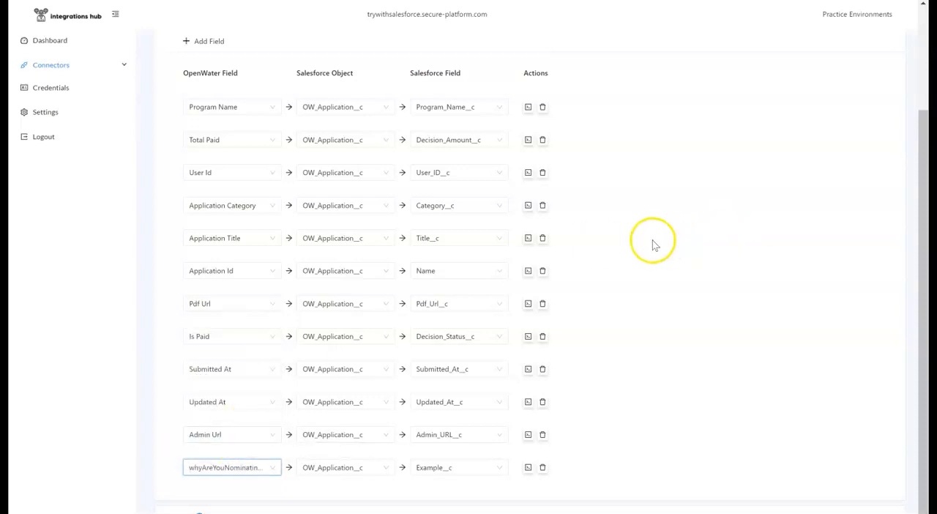
{"action": "scroll", "coordinate": [691, 295], "scroll_direction": "up", "scroll_amount": 3}
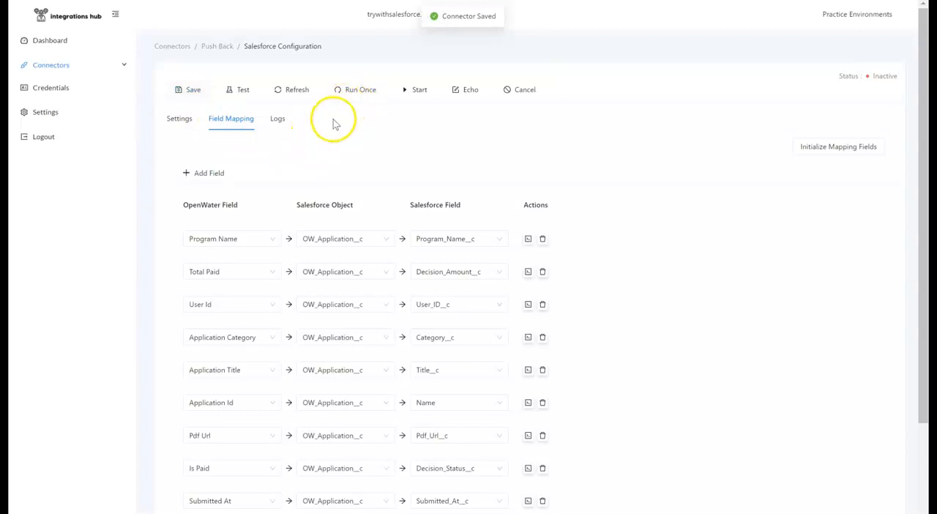
Get the McDonalds item ID from the pushback logs, then save and test the connector with item 23.
{"action": "left_click", "coordinate": [278, 119]}
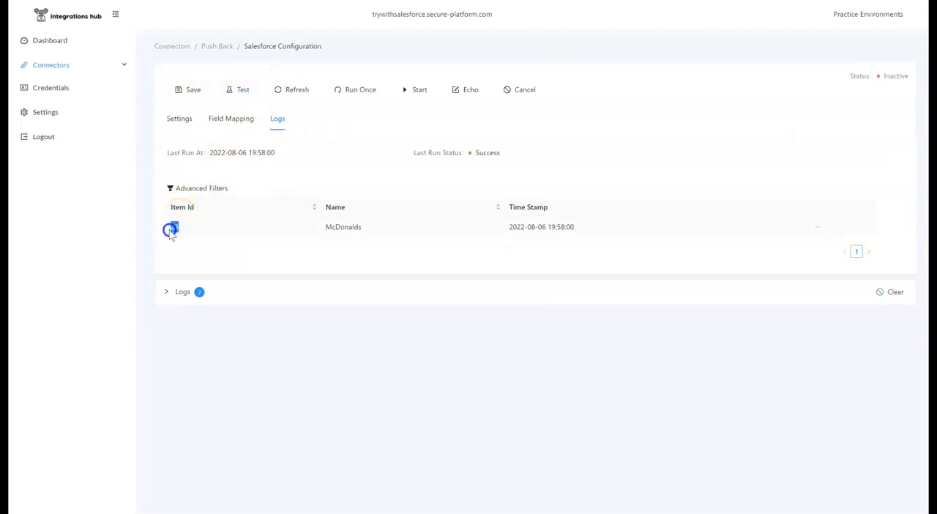
{"action": "left_click", "coordinate": [239, 90]}
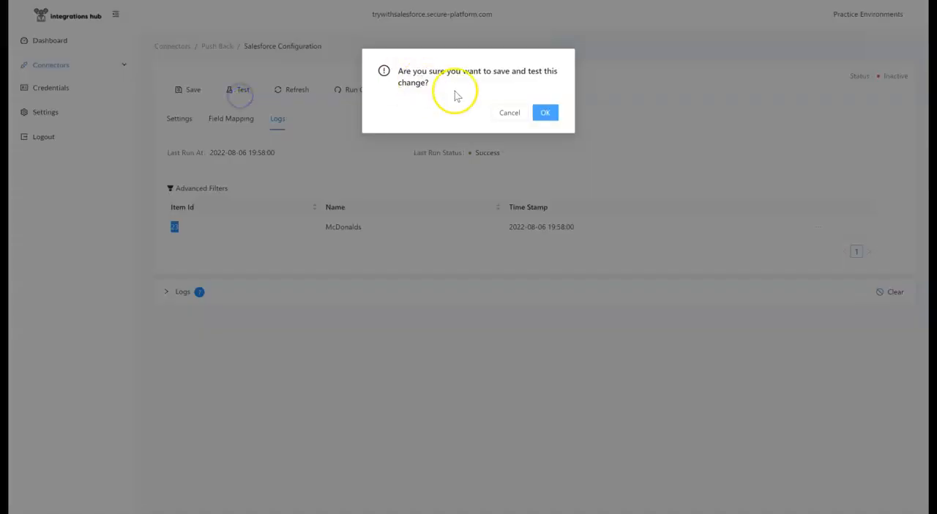
{"action": "left_click", "coordinate": [542, 113]}
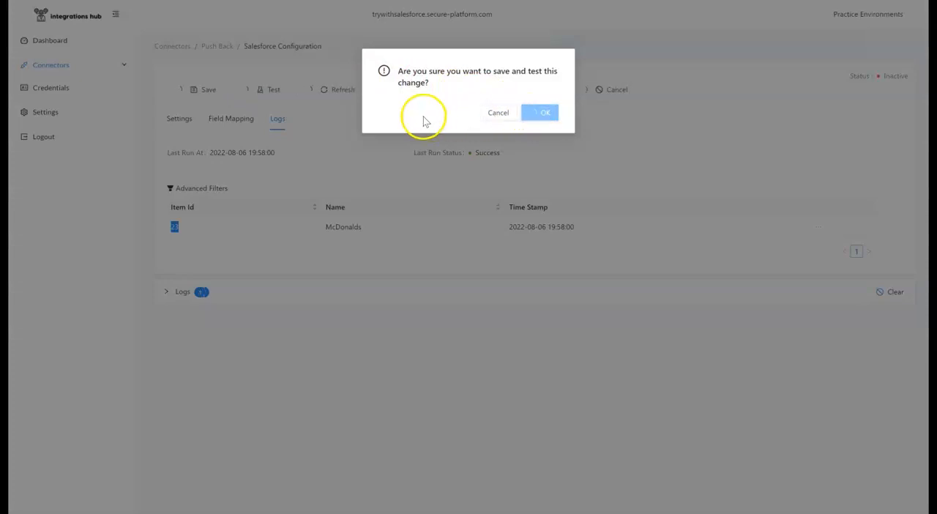
{"action": "type", "text": "23"}
{"action": "left_click", "coordinate": [583, 144]}
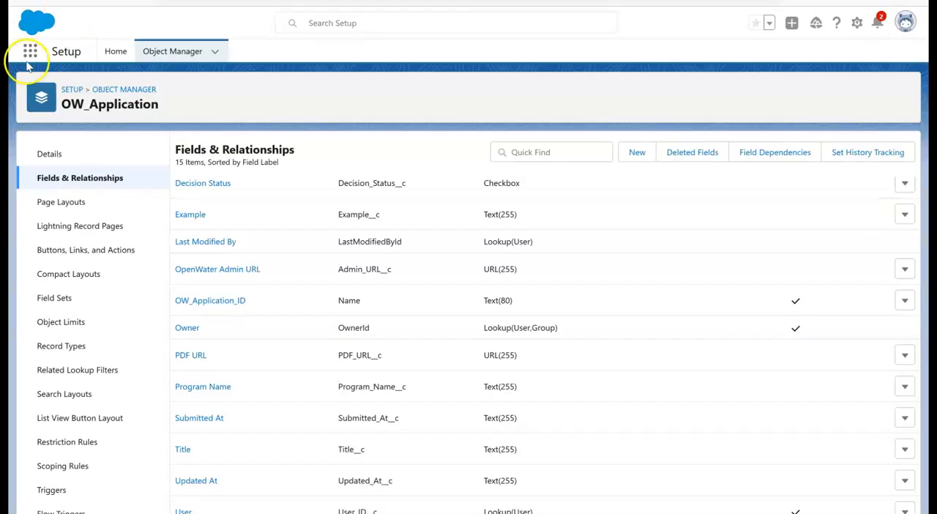
In Salesforce, reopen OW_Application record 23 and check its Example field and other pushed values.
{"action": "left_click", "coordinate": [29, 53]}
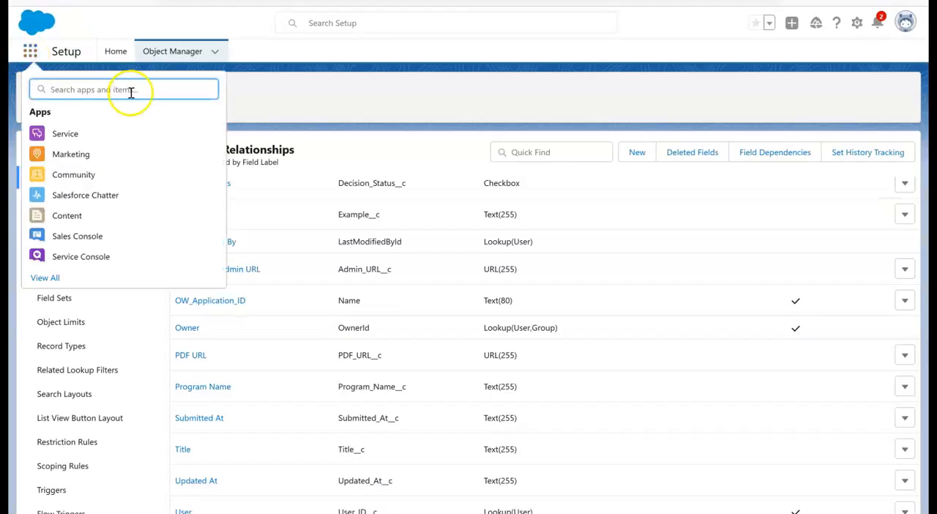
{"action": "type", "text": "ow"}
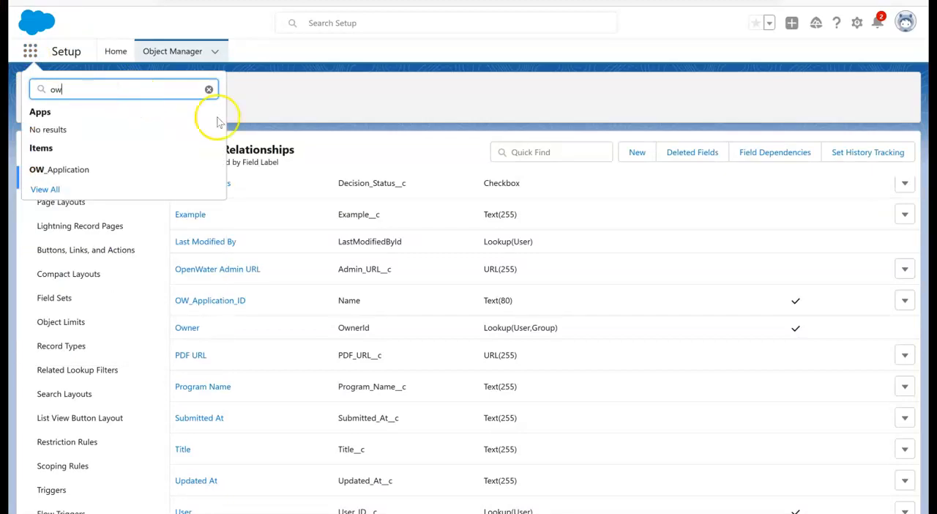
{"action": "left_click", "coordinate": [115, 171]}
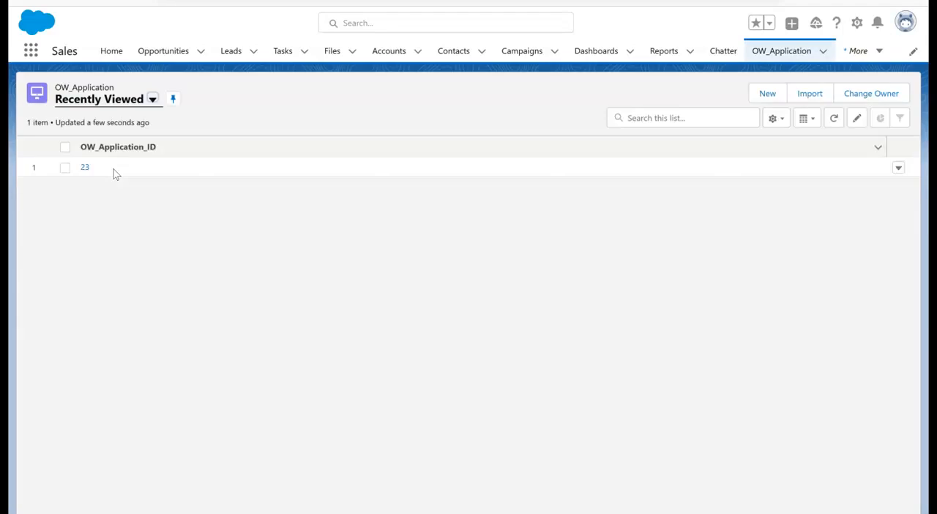
{"action": "left_click", "coordinate": [86, 169]}
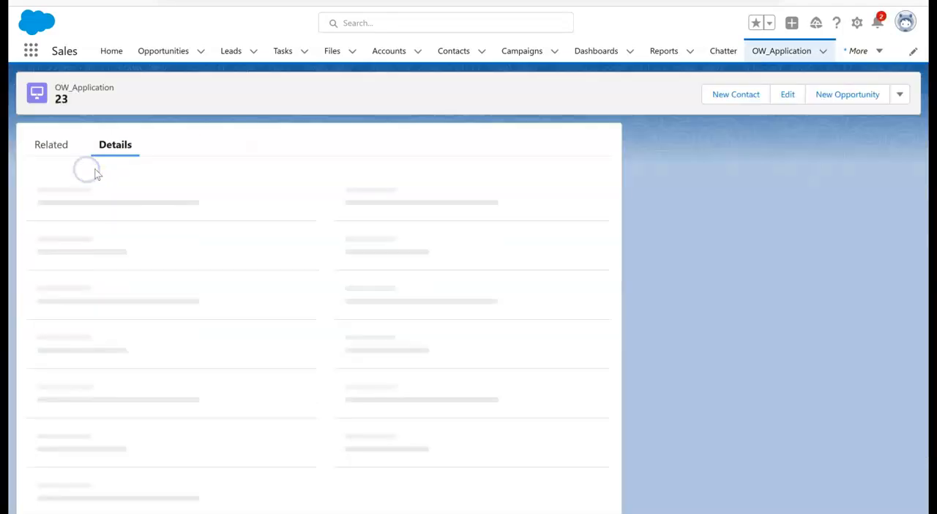
{"action": "scroll", "coordinate": [212, 214], "scroll_direction": "down", "scroll_amount": 2}
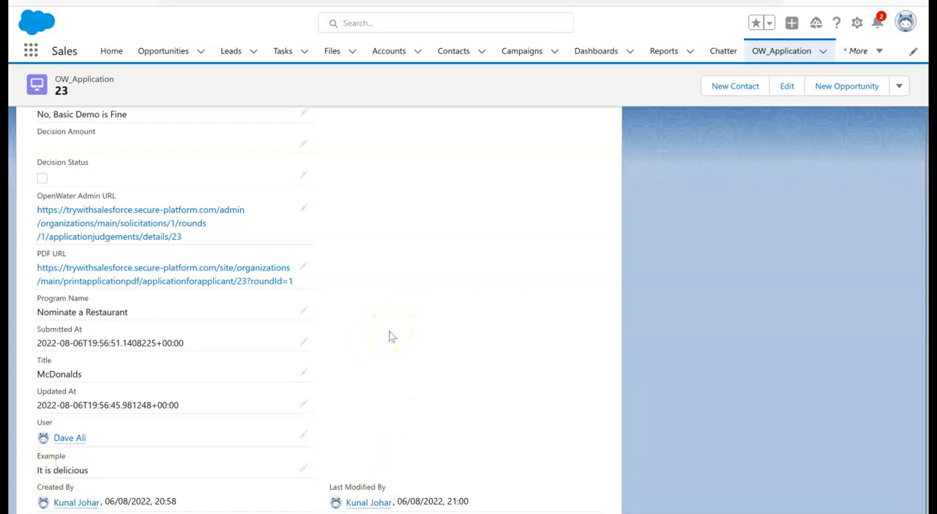
{"action": "scroll", "coordinate": [404, 355], "scroll_direction": "up", "scroll_amount": 3}
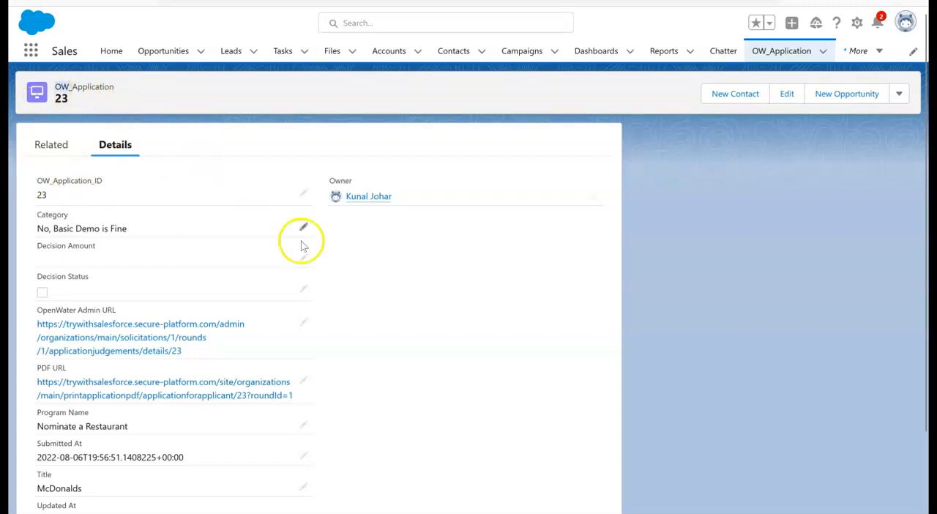
{"action": "scroll", "coordinate": [298, 210], "scroll_direction": "down", "scroll_amount": 2}
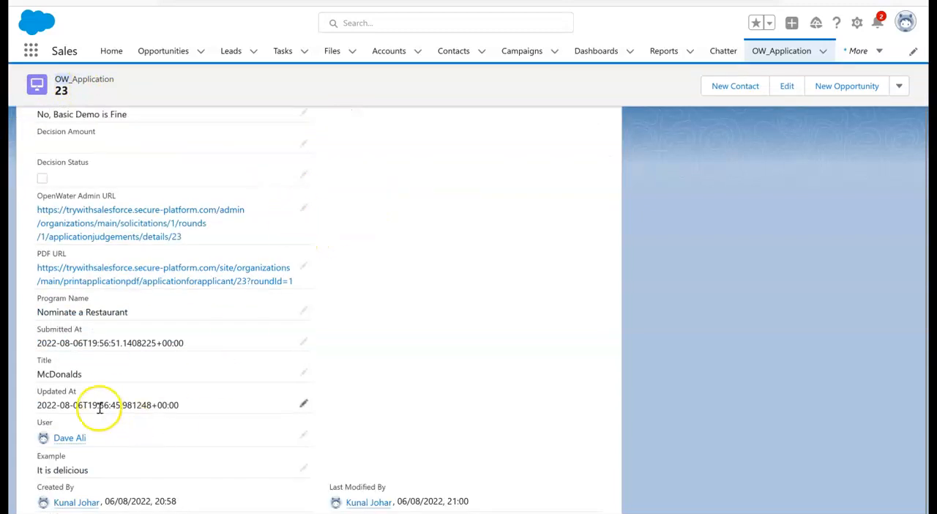
{"action": "scroll", "coordinate": [139, 425], "scroll_direction": "up", "scroll_amount": 2}
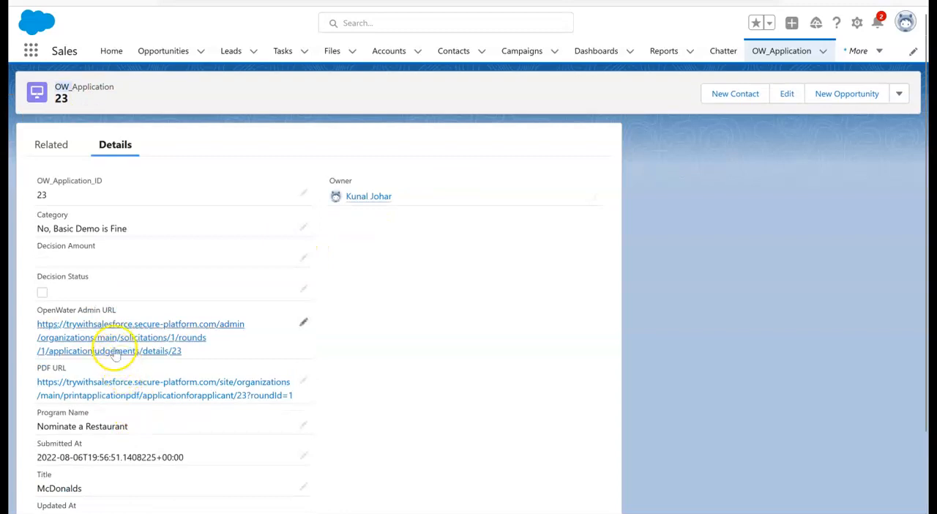